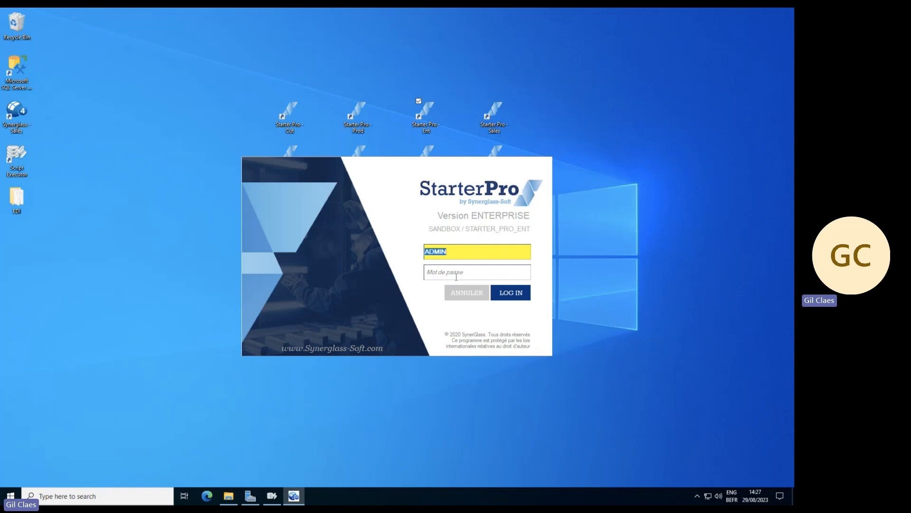
Step: Log in to the StarterPro Enterprise sandbox with the ADMIN account
click(458, 273)
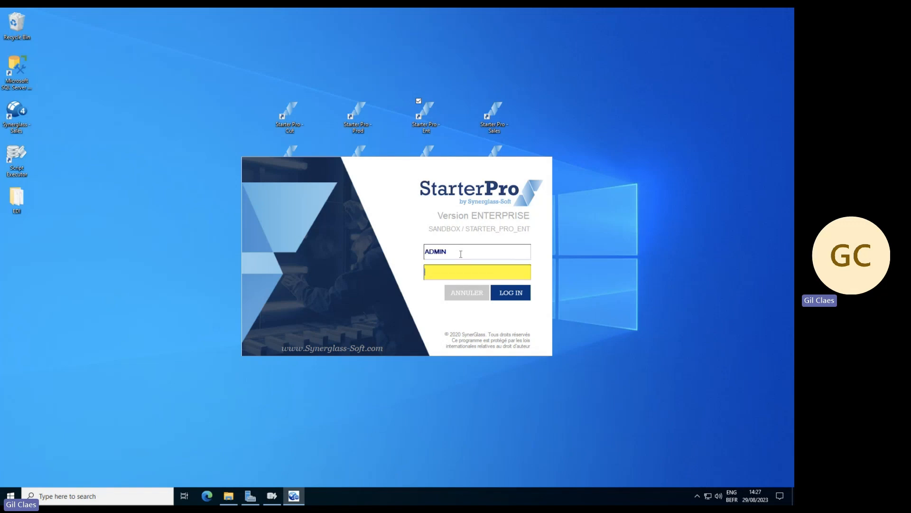
click(460, 254)
click(462, 271)
click(516, 293)
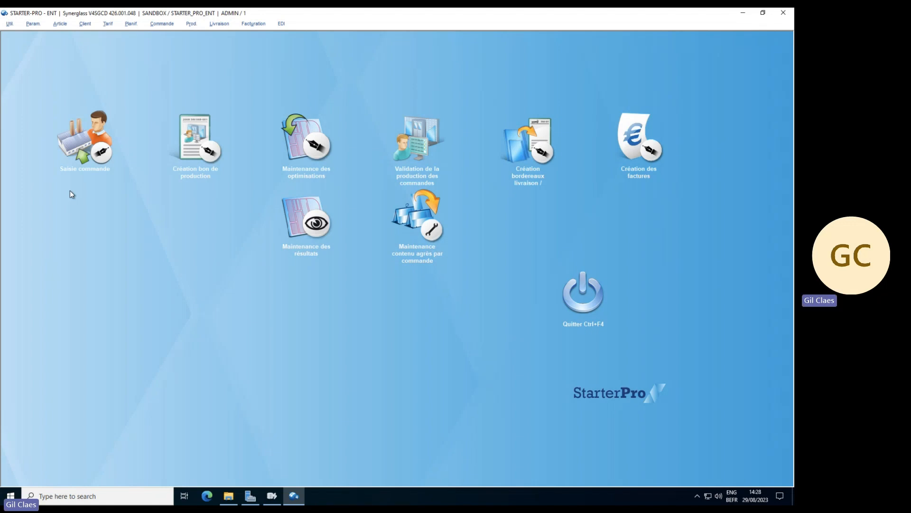
Step: Open order entry (Saisie commande) and create a new order for CLIENT 1
click(90, 144)
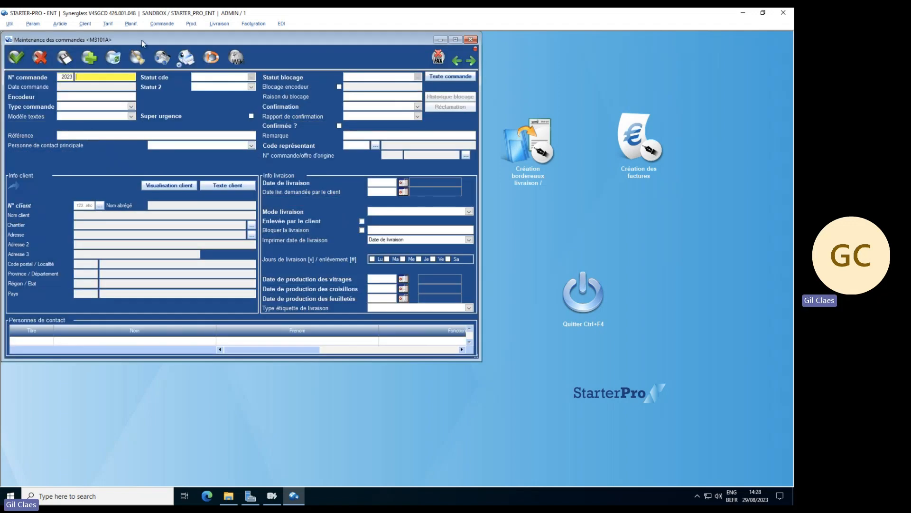
drag(142, 39, 292, 94)
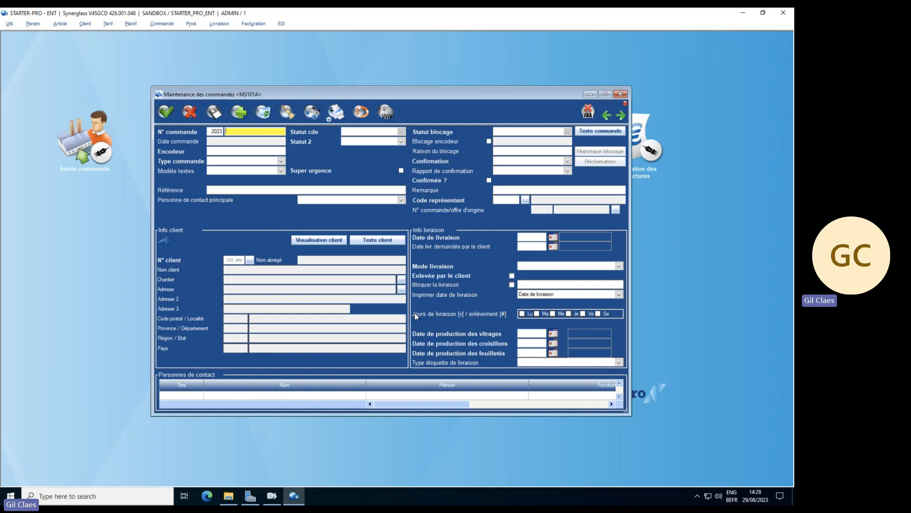
mouse_move(216, 201)
click(239, 113)
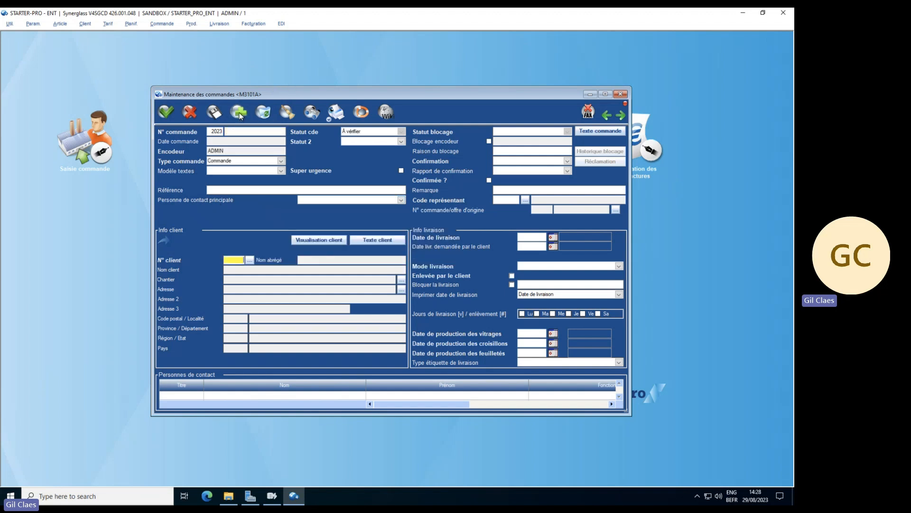
click(250, 261)
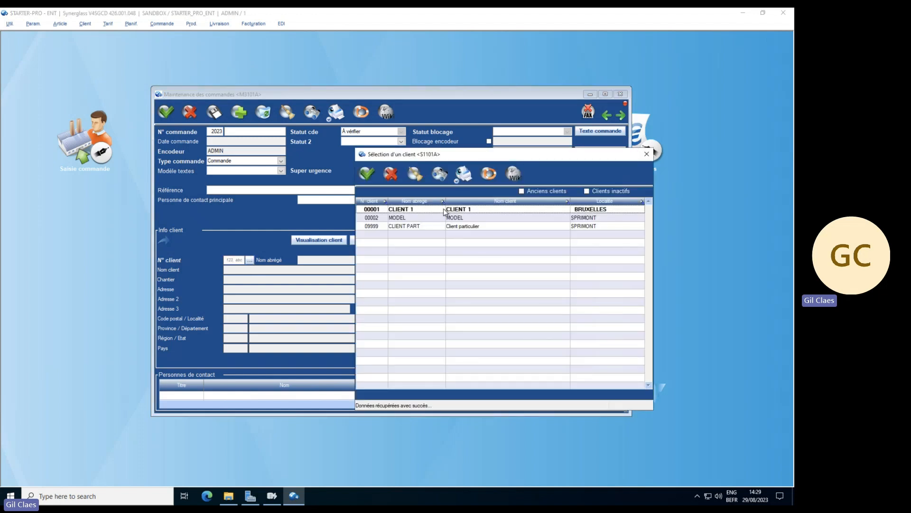
double_click(414, 210)
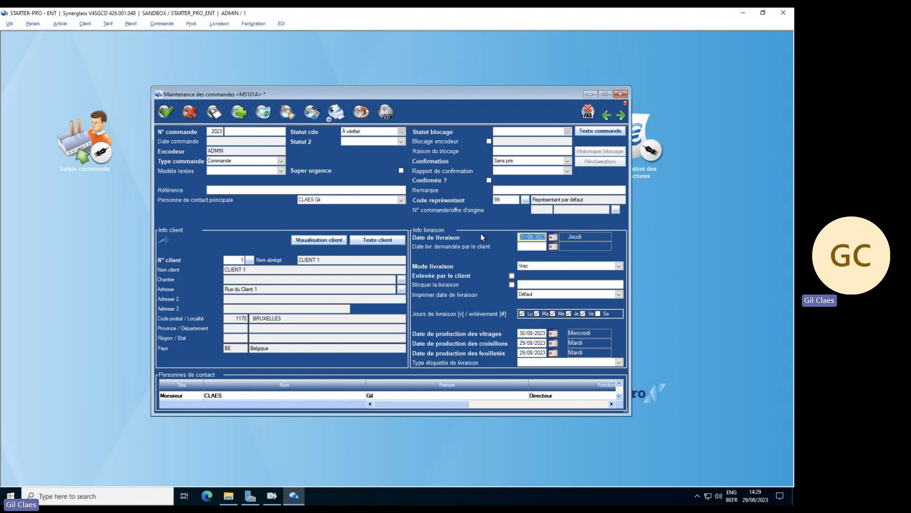
Step: Try to set the order's delivery date to 30/08/2023
click(553, 237)
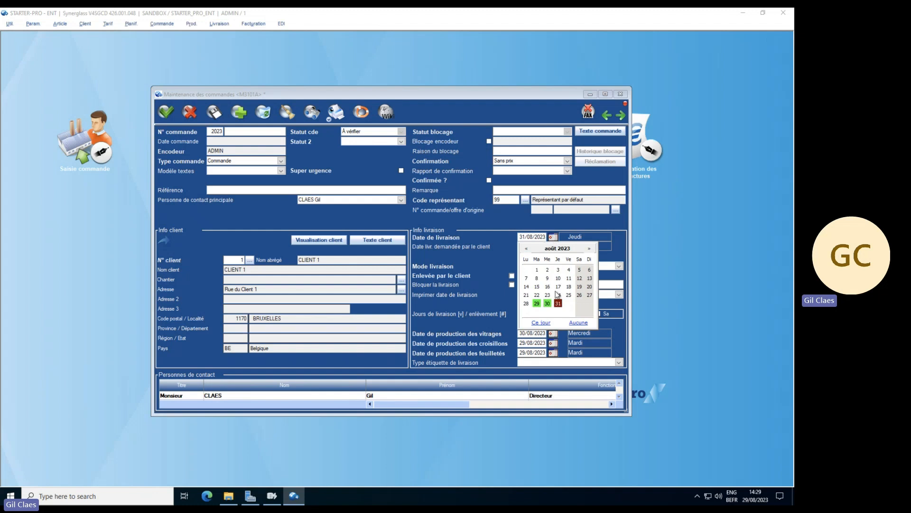
click(549, 303)
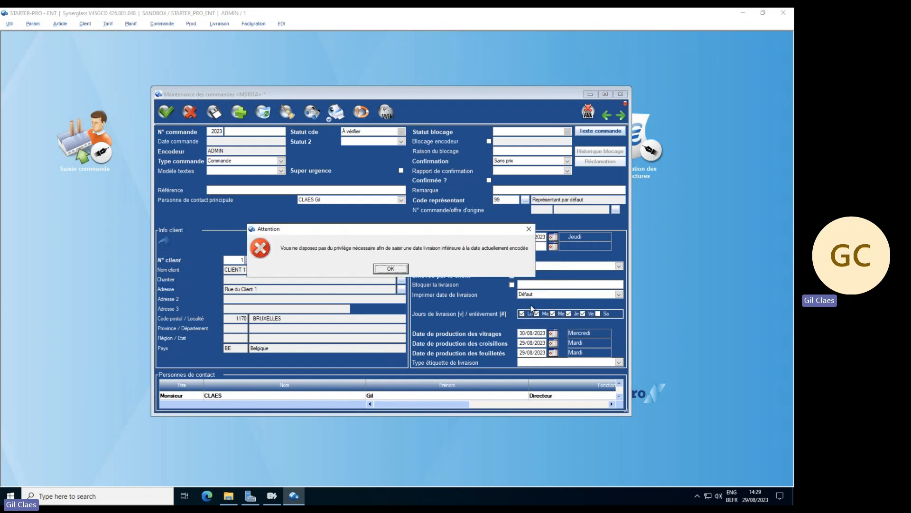
click(391, 268)
Step: Set the order's delivery date to 07/09/2023 and save the order header
click(553, 237)
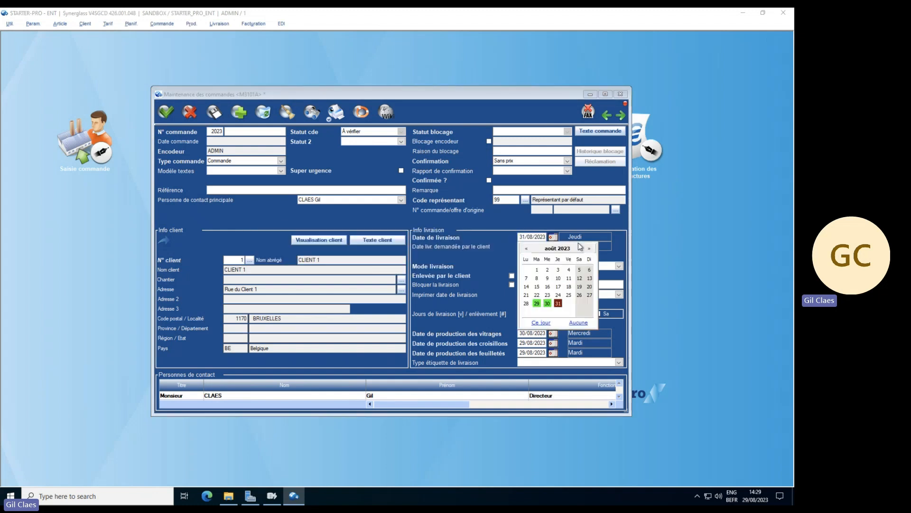
click(589, 249)
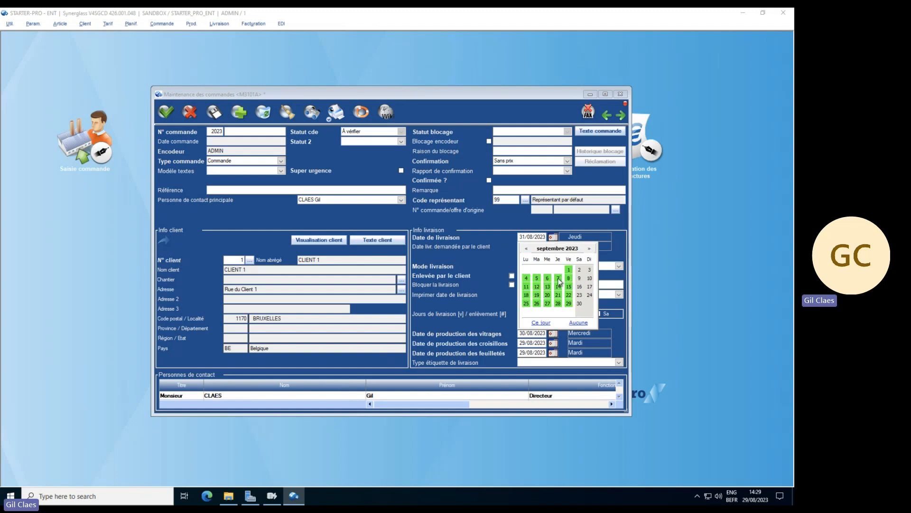
click(558, 279)
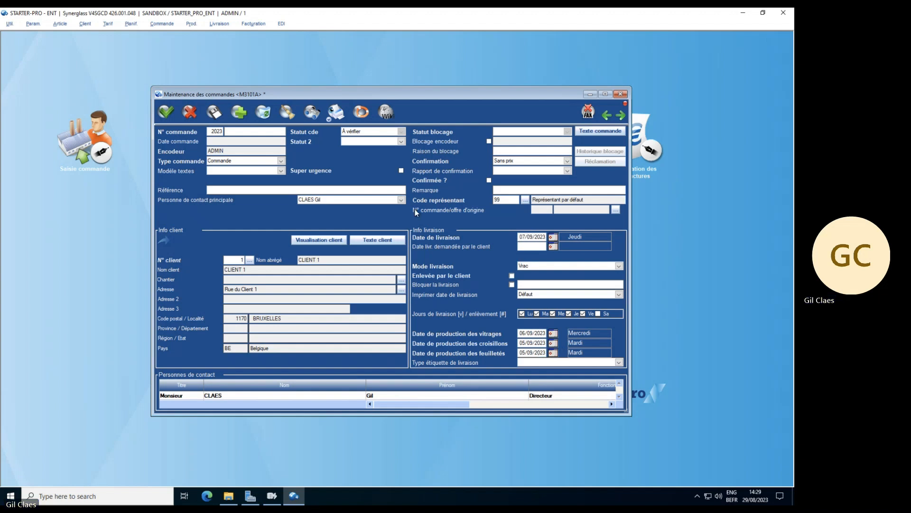
click(215, 112)
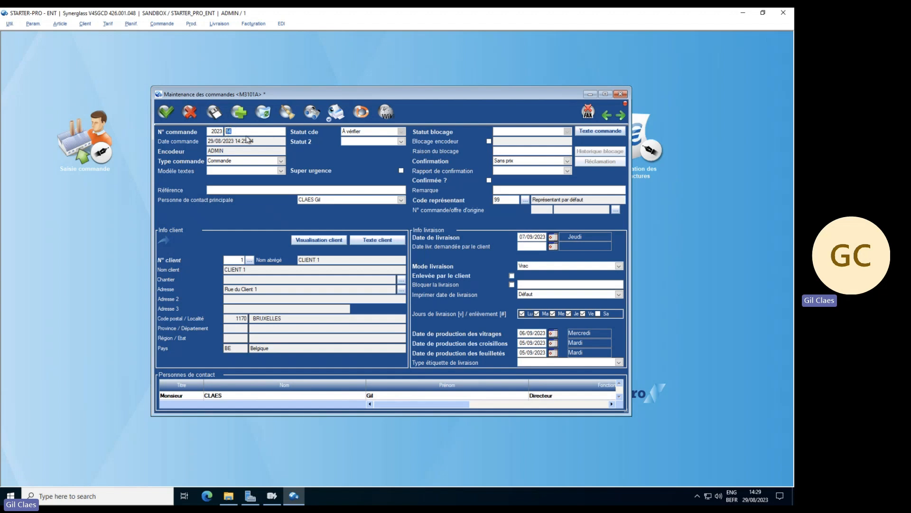
Step: Maximize the order window and go on to the order lines screen
click(262, 142)
click(606, 94)
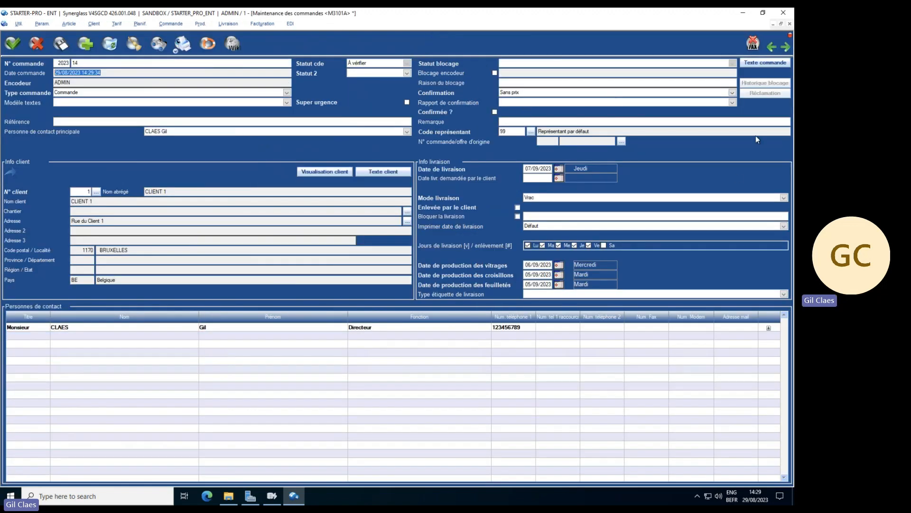
click(786, 47)
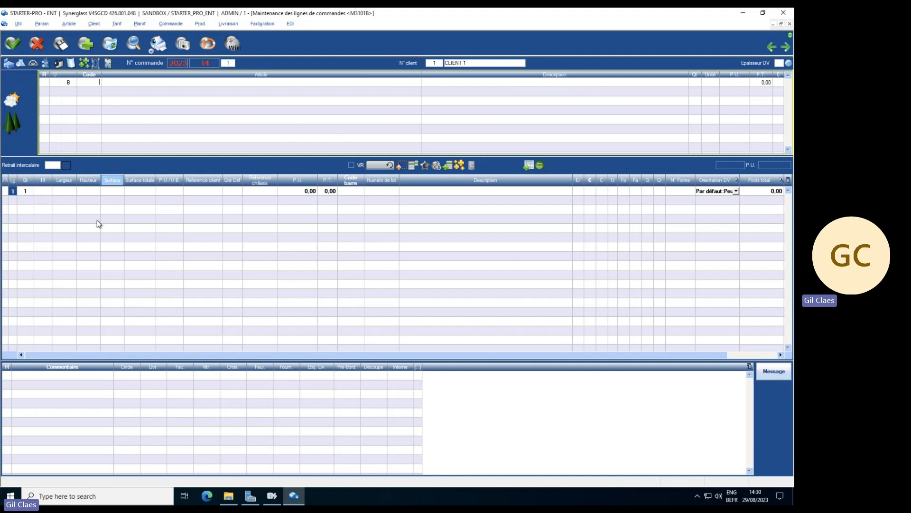
click(97, 242)
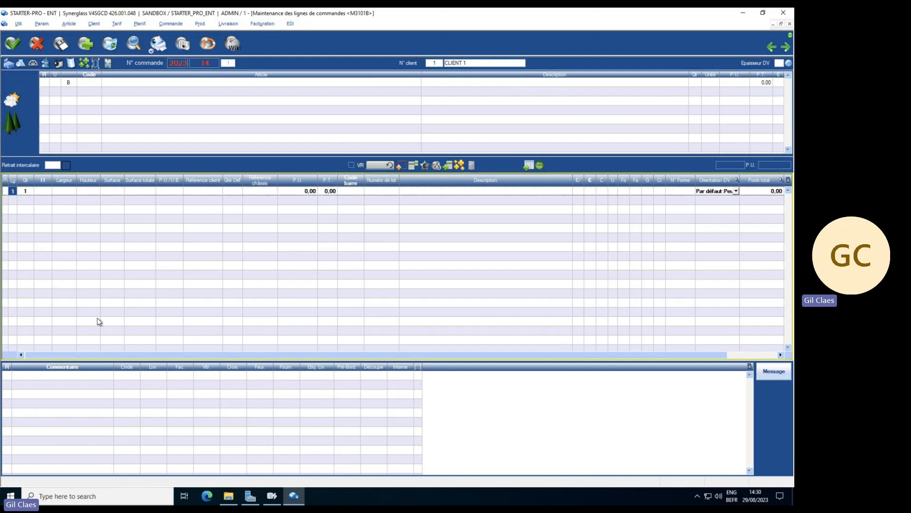
click(57, 424)
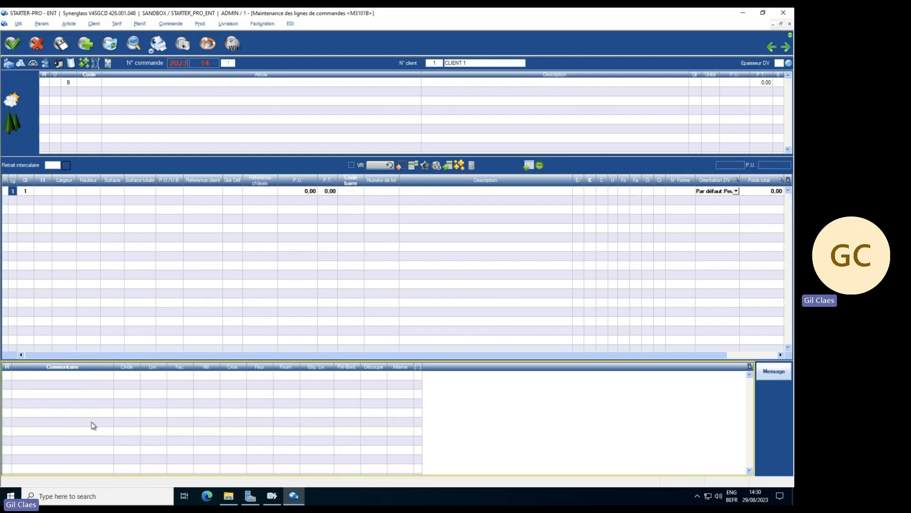
Step: Search the articles of the Verre de base family and add Verre Clair 4 mm to the first order line
click(92, 82)
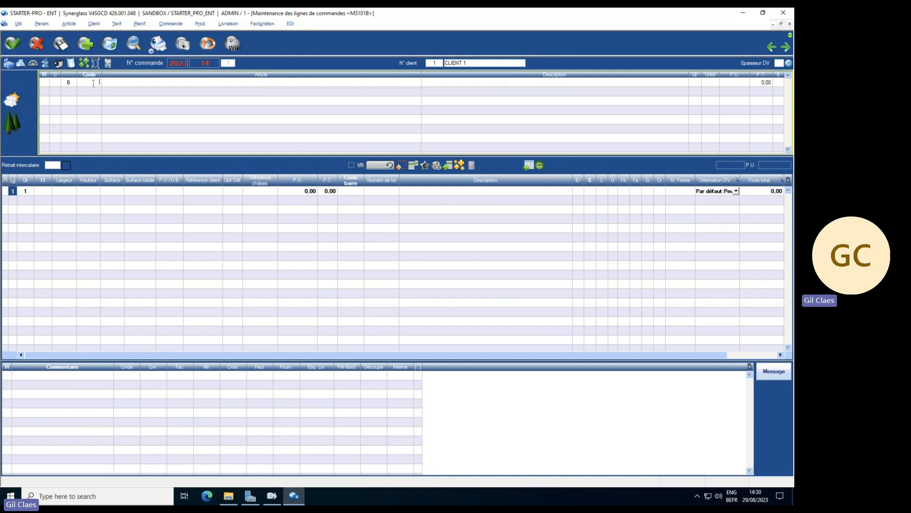
double_click(95, 84)
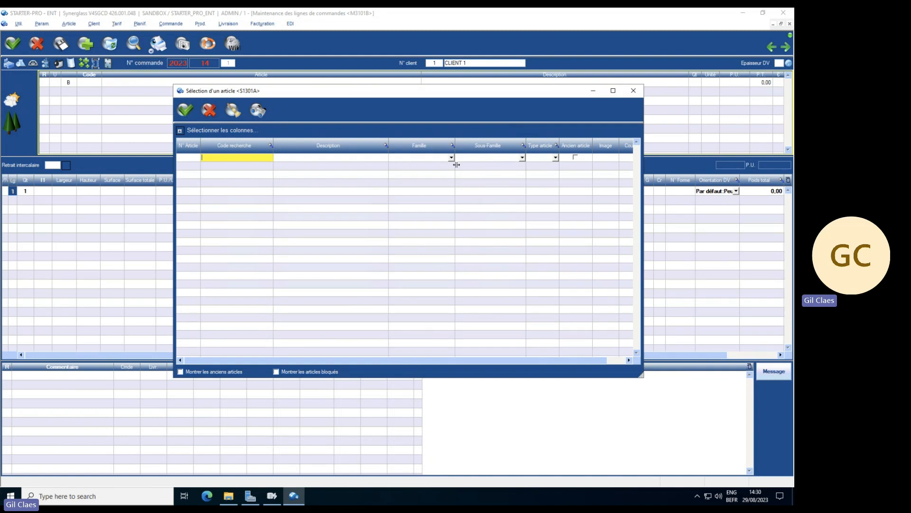
click(451, 158)
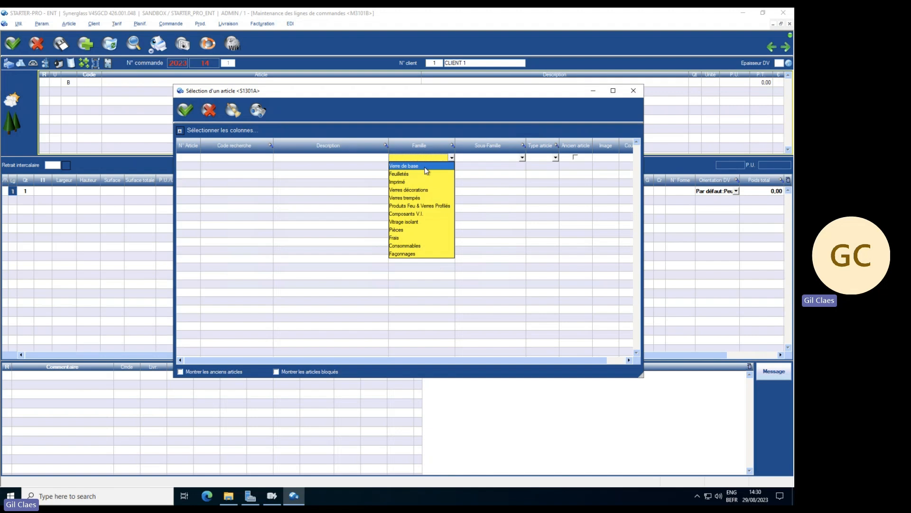
click(426, 166)
click(258, 111)
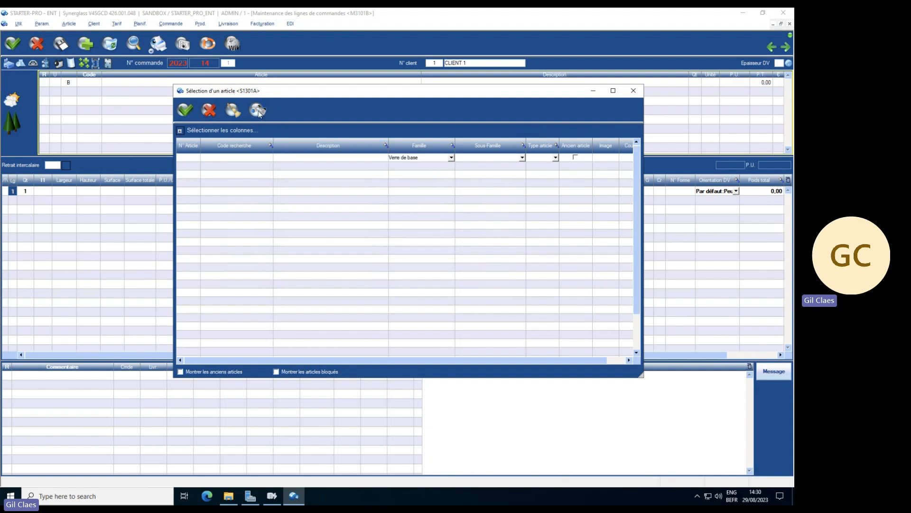
scroll(292, 261, down, 2)
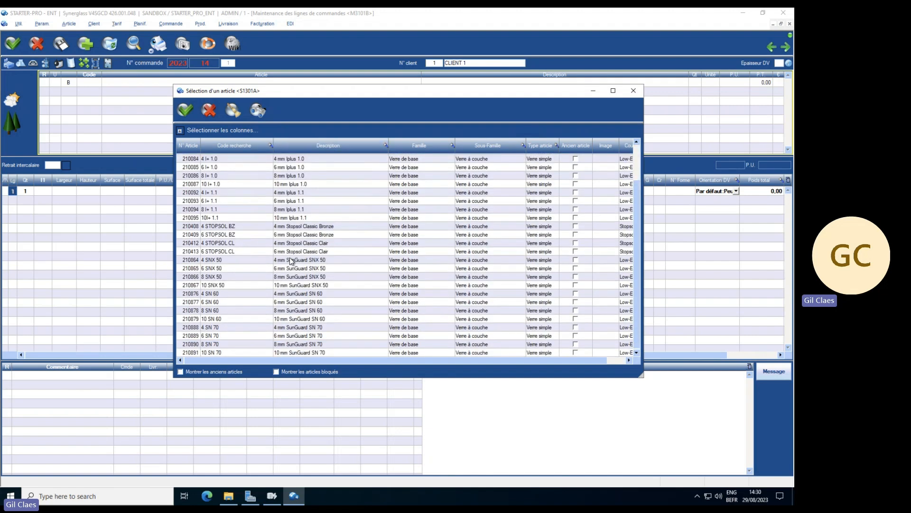
scroll(292, 261, up, 2)
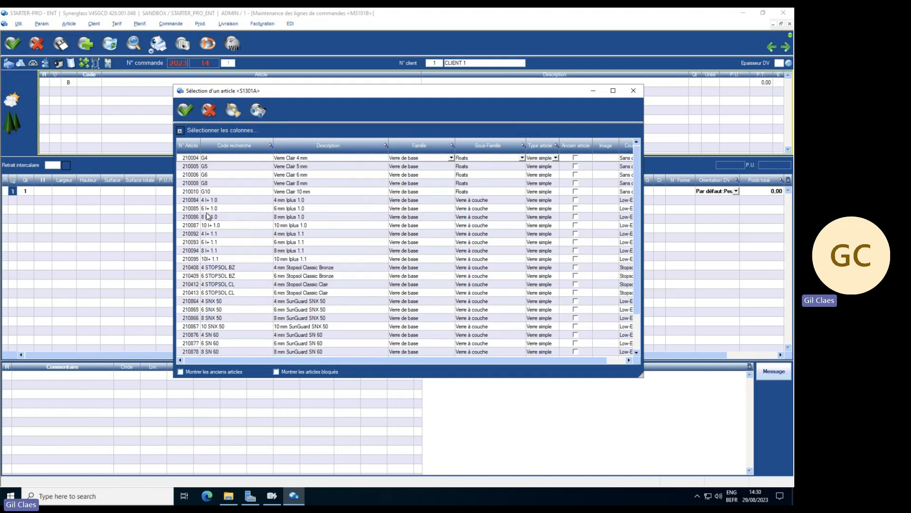
double_click(300, 158)
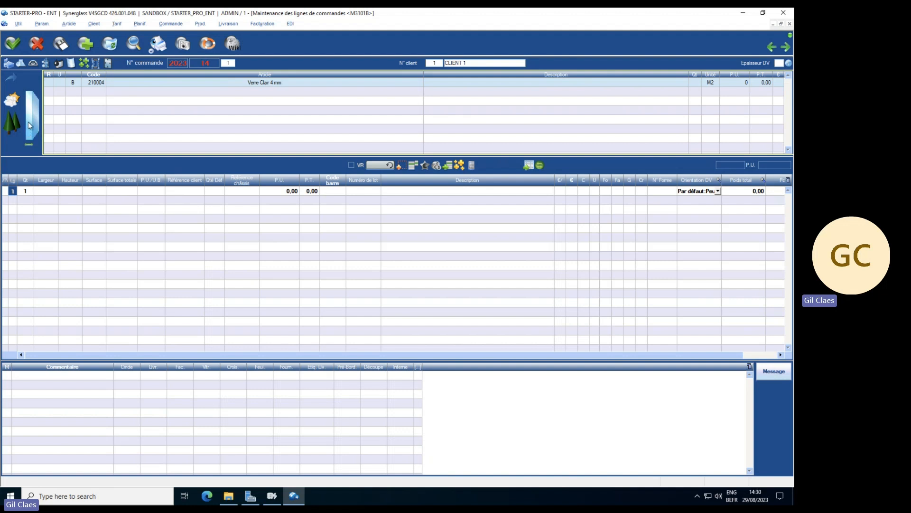
Step: Set the glass pane's width to 800 and height to 900 on the first order line
click(49, 193)
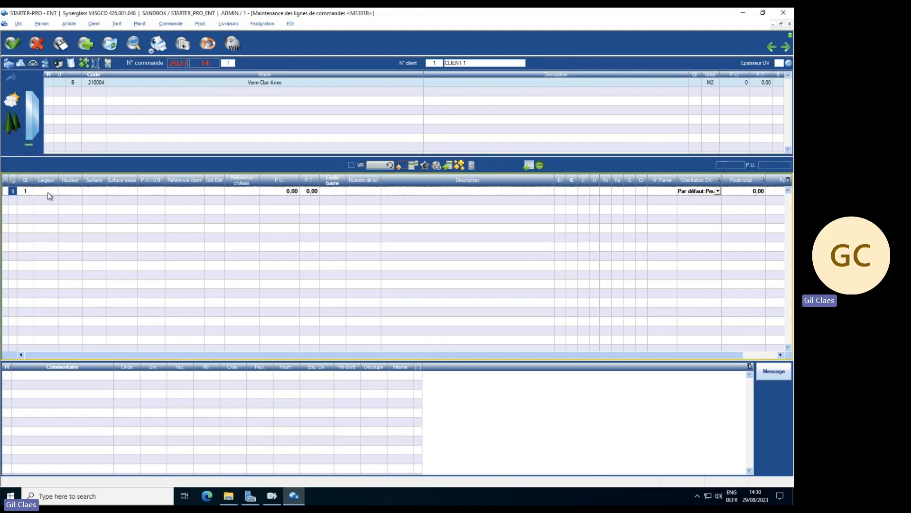
text(800)
key(Tab)
text(900)
key(Tab)
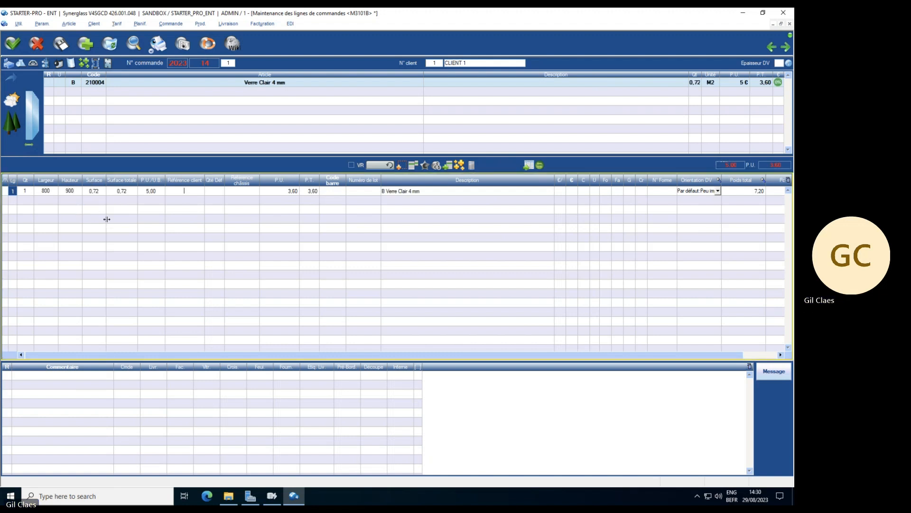
Step: Change the unit price of the Verre Clair 4 mm article to 4 €
click(768, 84)
click(769, 84)
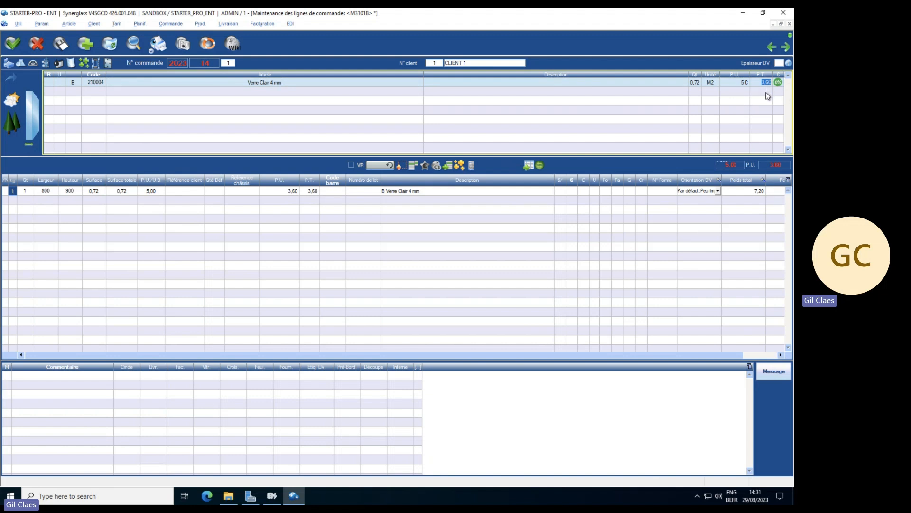
click(741, 83)
key(Return)
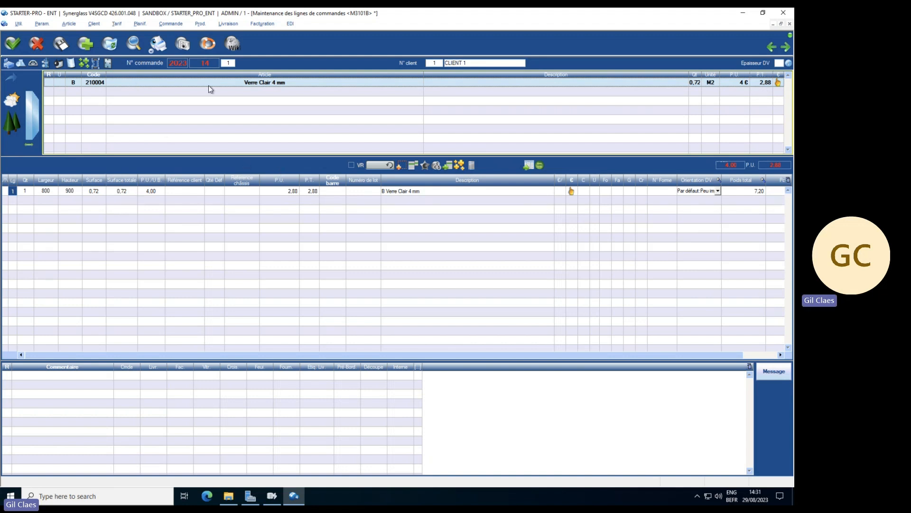
Step: Open the pane's shape editor and choose triangle shape 202 from the shape catalogue
click(22, 64)
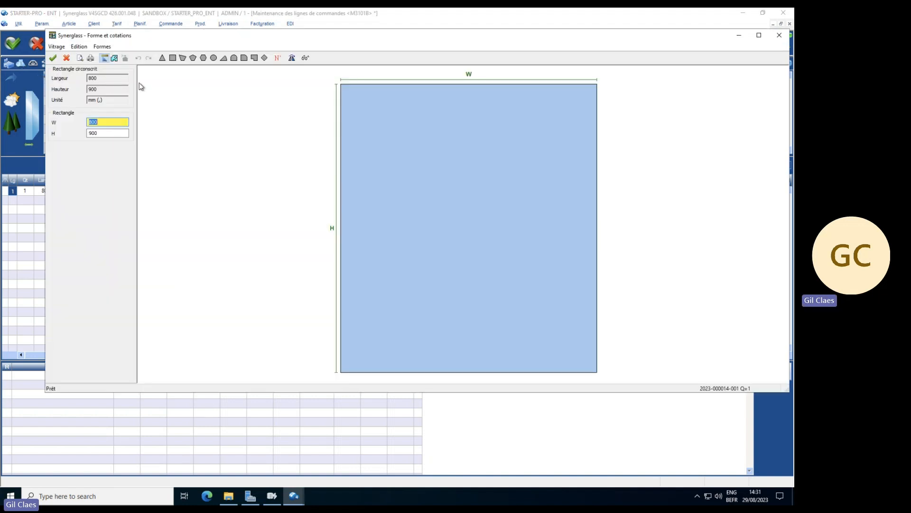
click(163, 58)
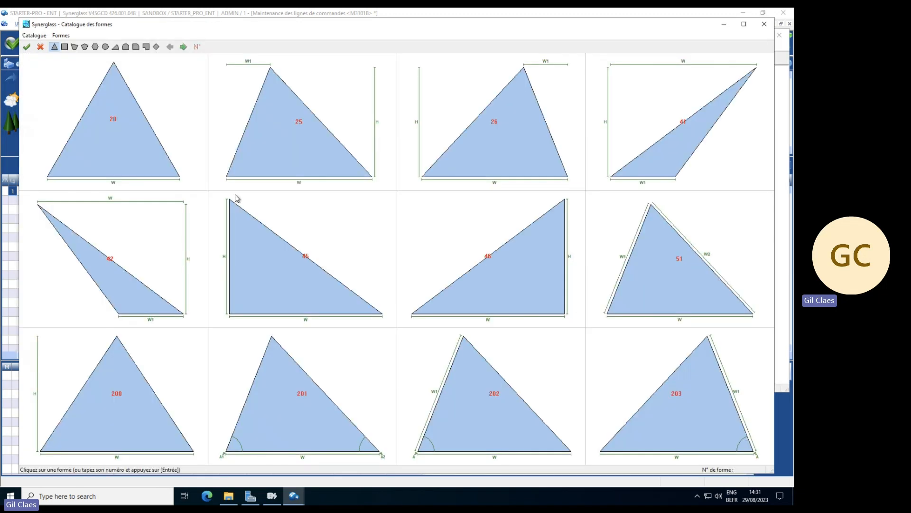
click(492, 396)
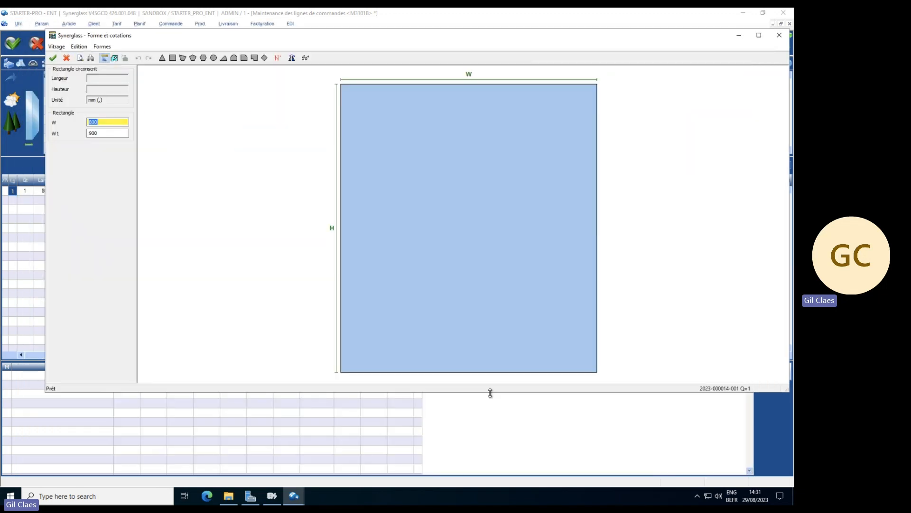
Step: Dimension the triangle with W 1000 mm, W1 800 mm and angle A 45 degrees
text(1000)
key(Tab)
text(800)
key(Tab)
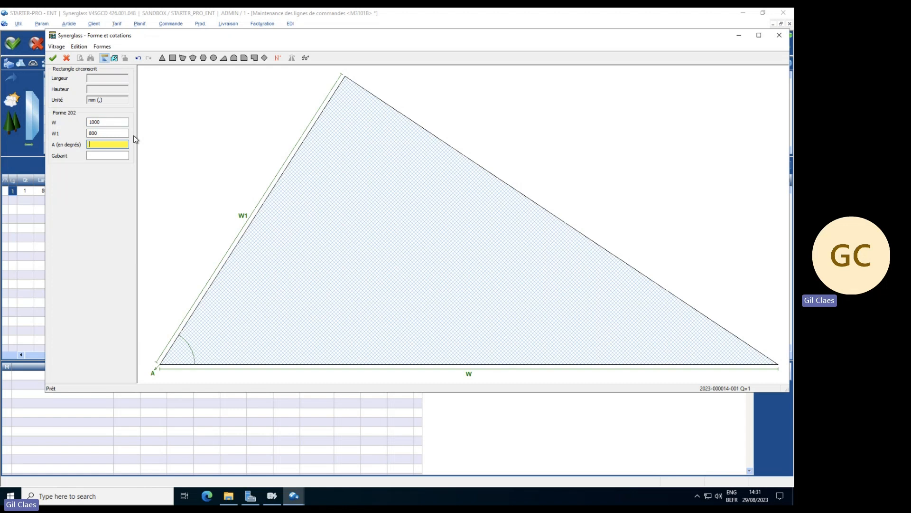
text(45)
key(Tab)
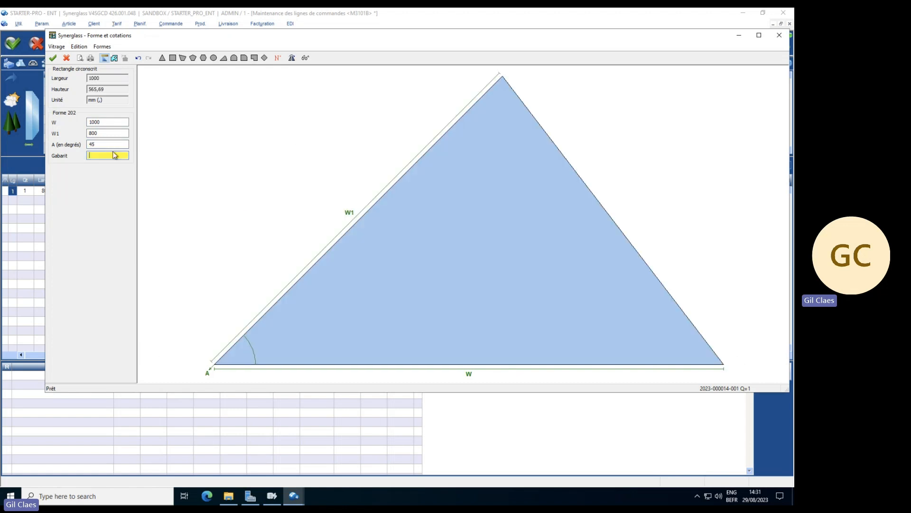
Step: Switch the triangular pane to its edge and hole processing and apply Arête abattue to all edges
click(115, 58)
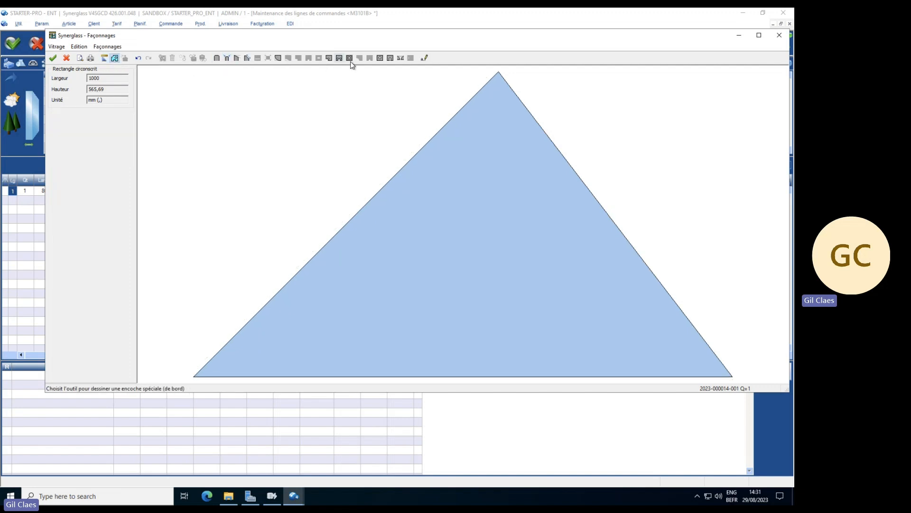
click(217, 58)
click(187, 72)
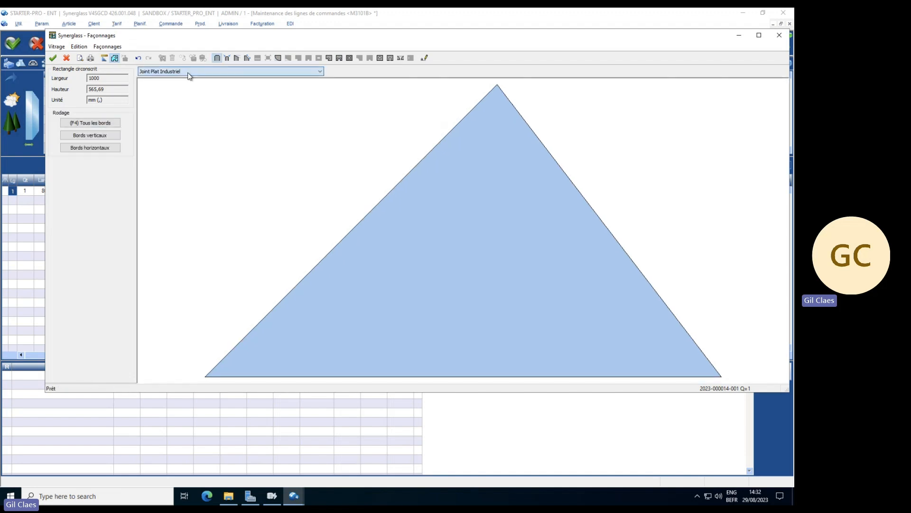
click(227, 58)
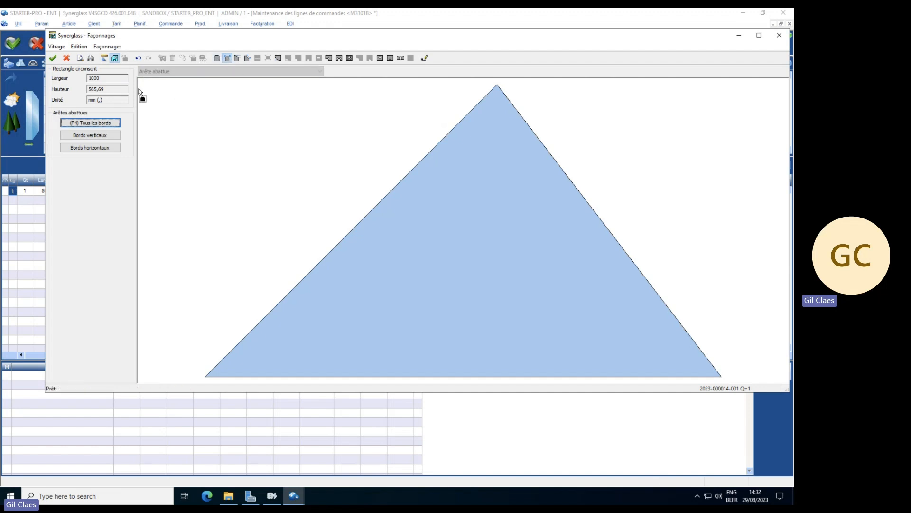
click(101, 124)
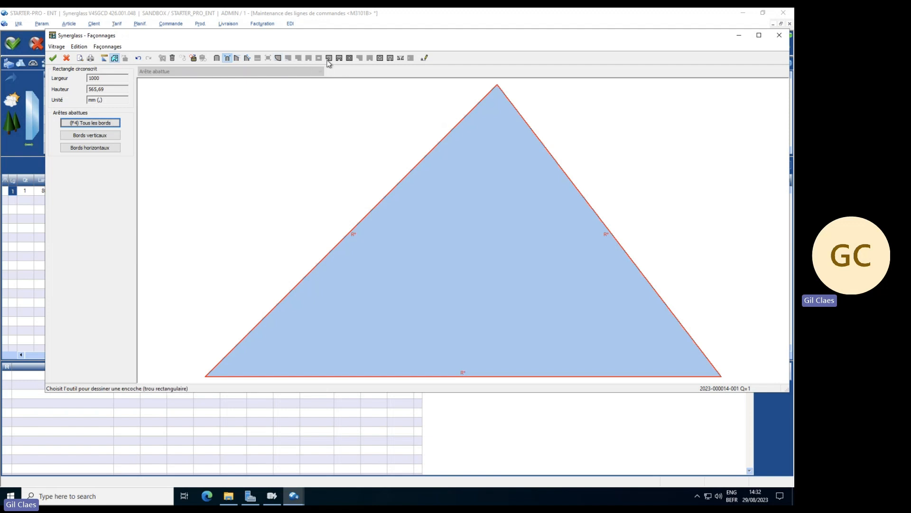
Step: Add a 10 mm Trou 4 à 20 mm Brut hole at about X 400, Y 244 and save the pane without billable shape parts
click(381, 58)
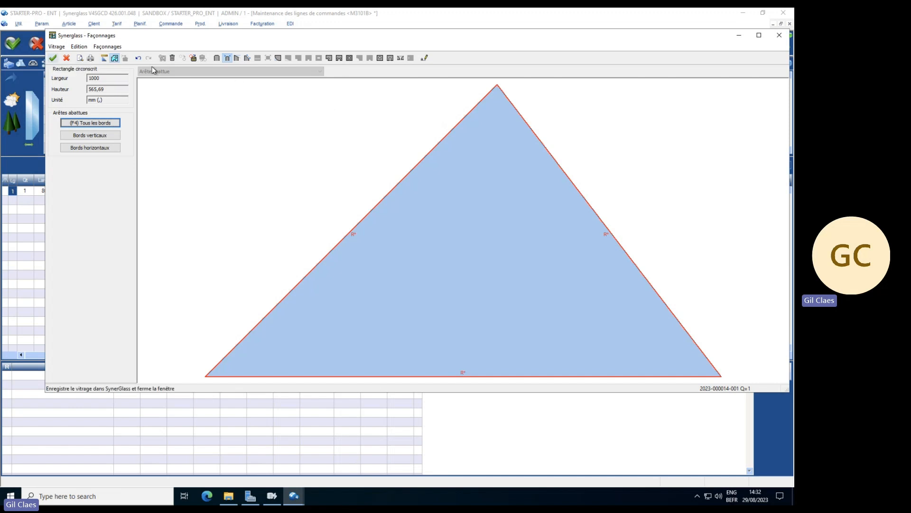
click(380, 58)
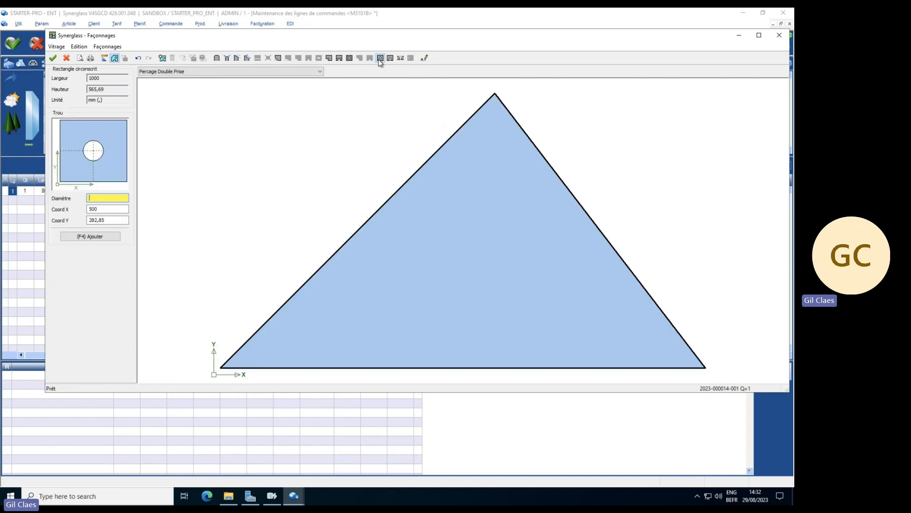
click(185, 71)
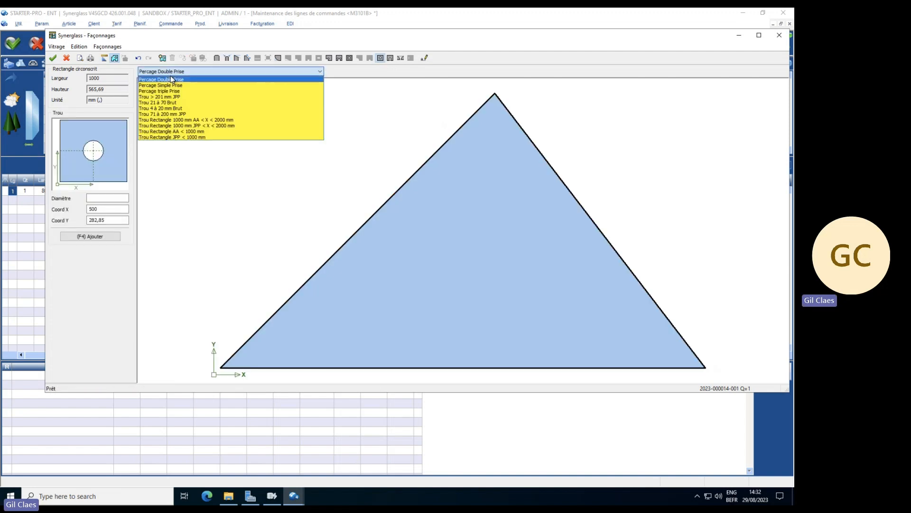
click(189, 109)
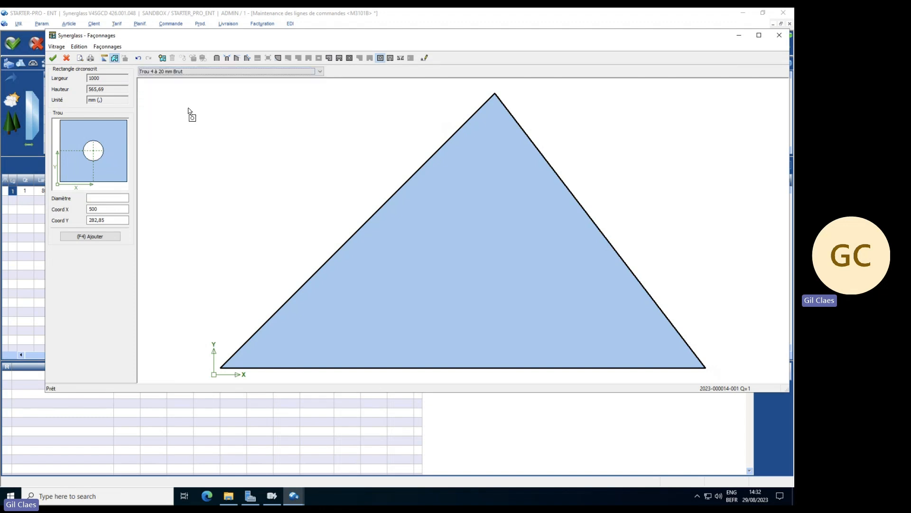
click(113, 199)
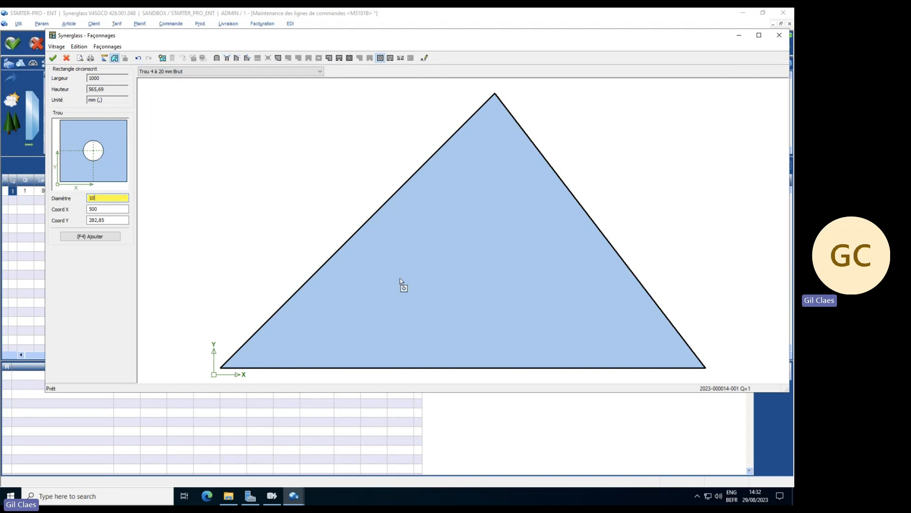
right_click(416, 251)
click(436, 256)
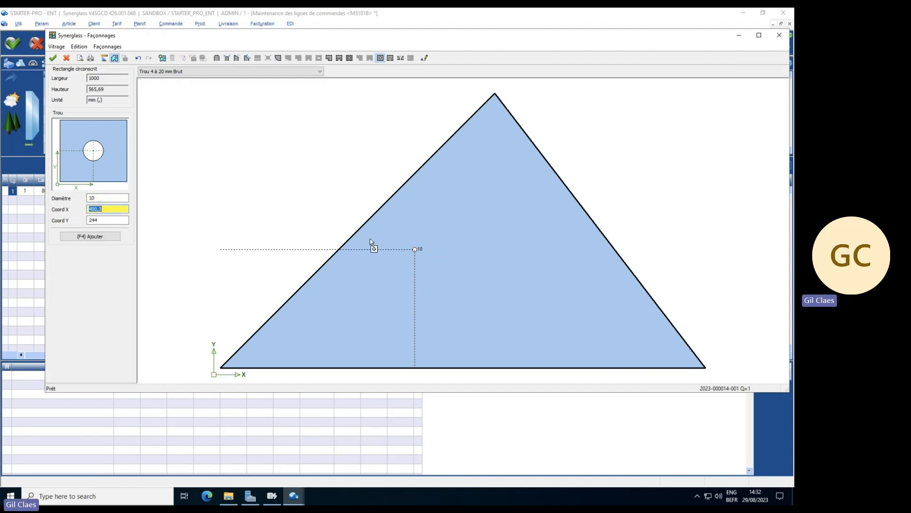
click(53, 59)
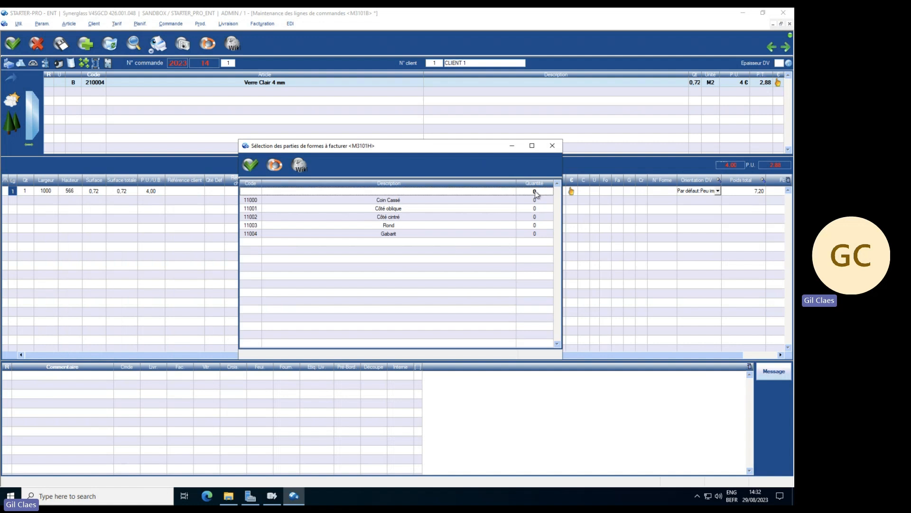
click(250, 166)
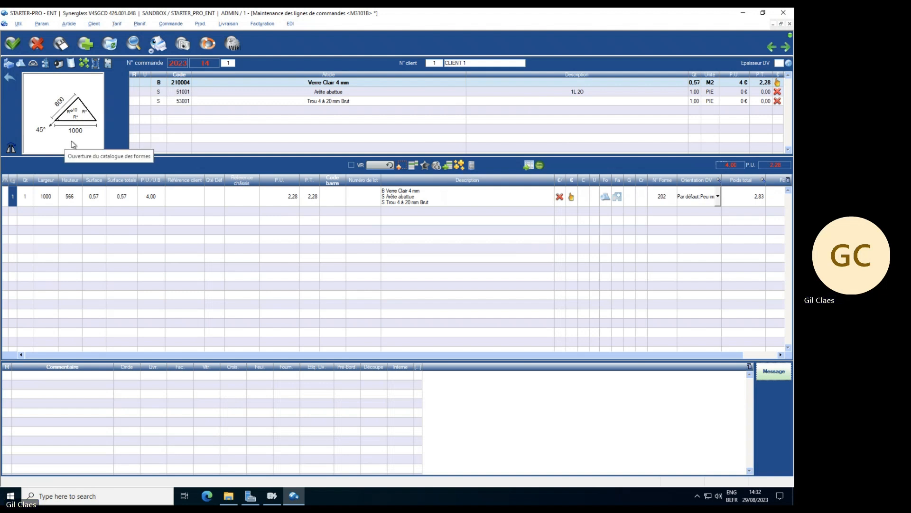
Step: Set the total prices of the Arête abattue and Trou 4 à 20 mm Brut services to 0
click(765, 93)
click(764, 92)
text(0)
click(762, 101)
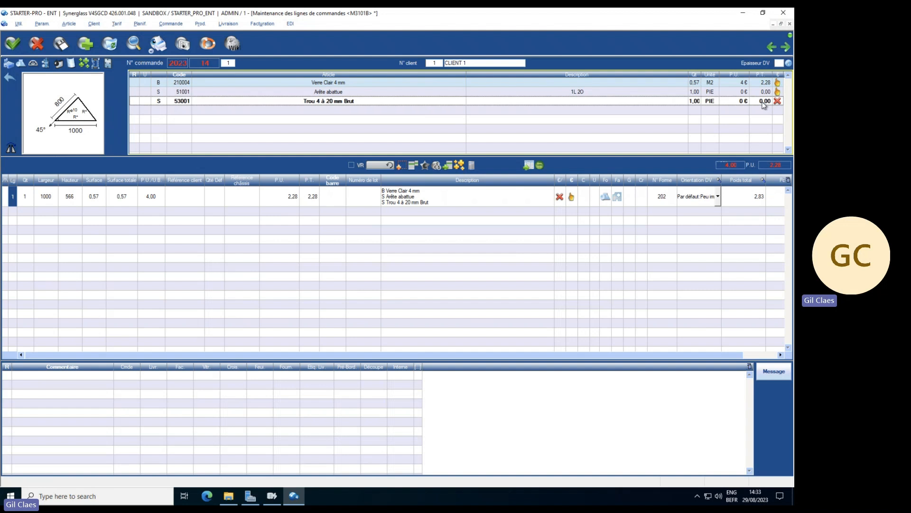
text(0)
click(322, 122)
Step: Accept the first line's dimensions and start a second order line with the Double Vitrage Clair article
click(86, 44)
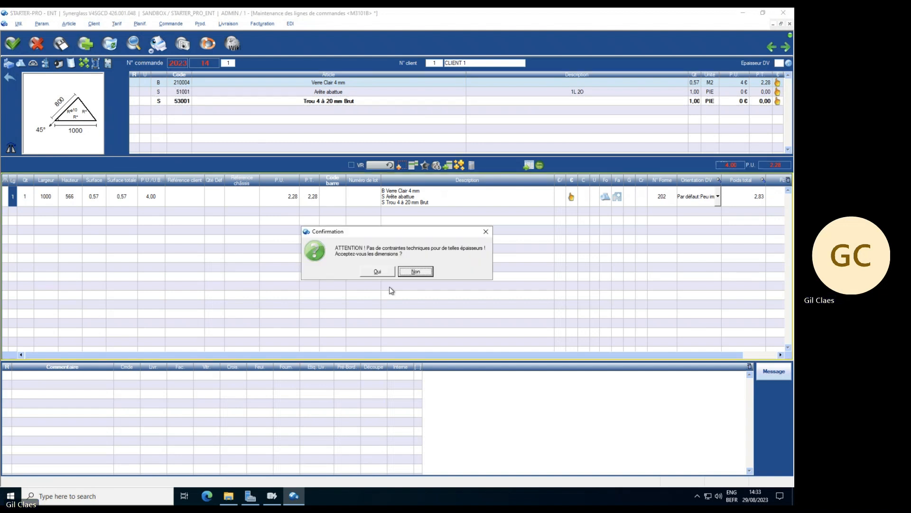
click(382, 273)
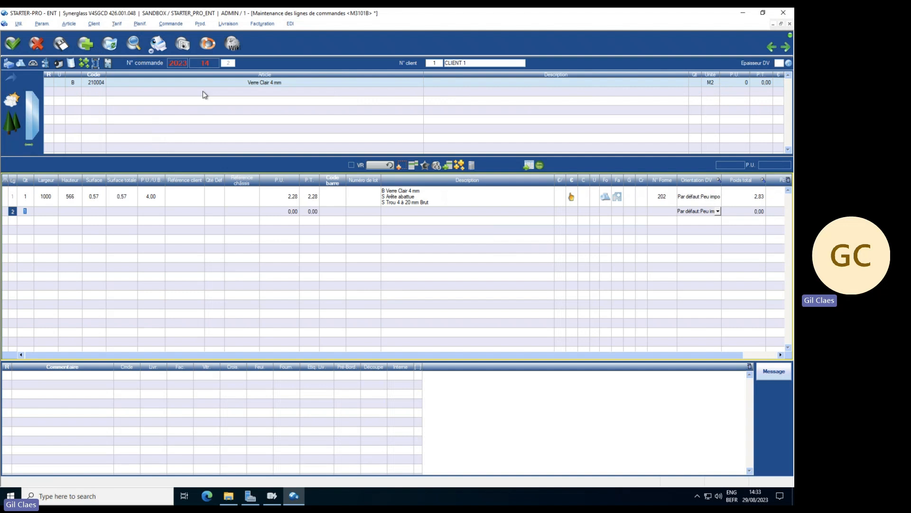
click(103, 86)
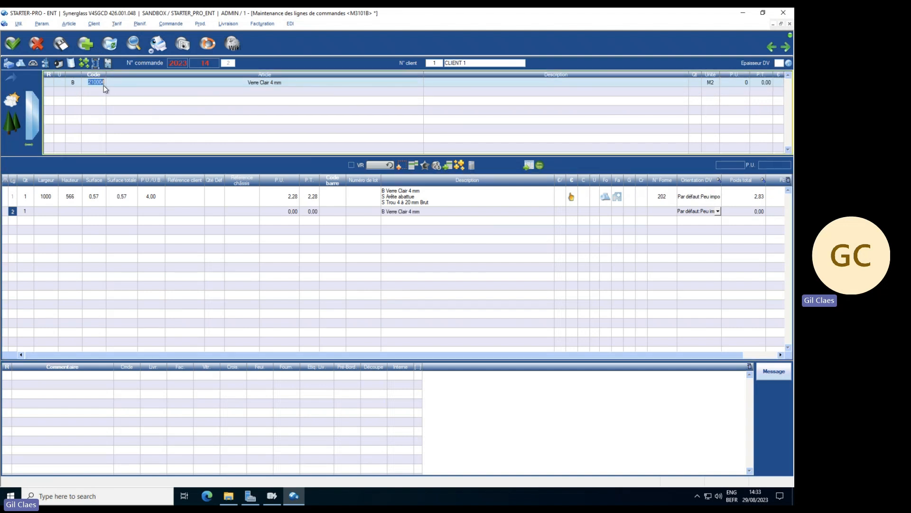
text(0)
text(V CLA)
key(Return)
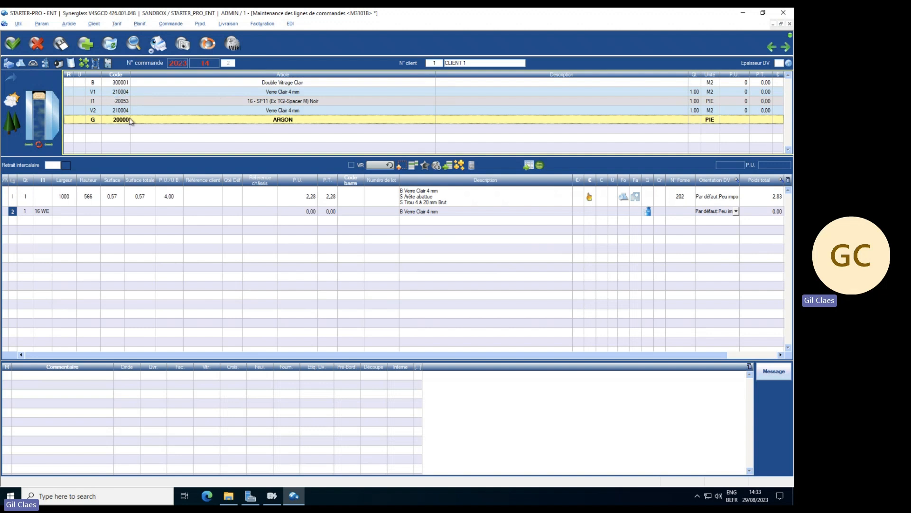
Step: Set the double glazing's width and height to 1000 on the second order line
click(72, 212)
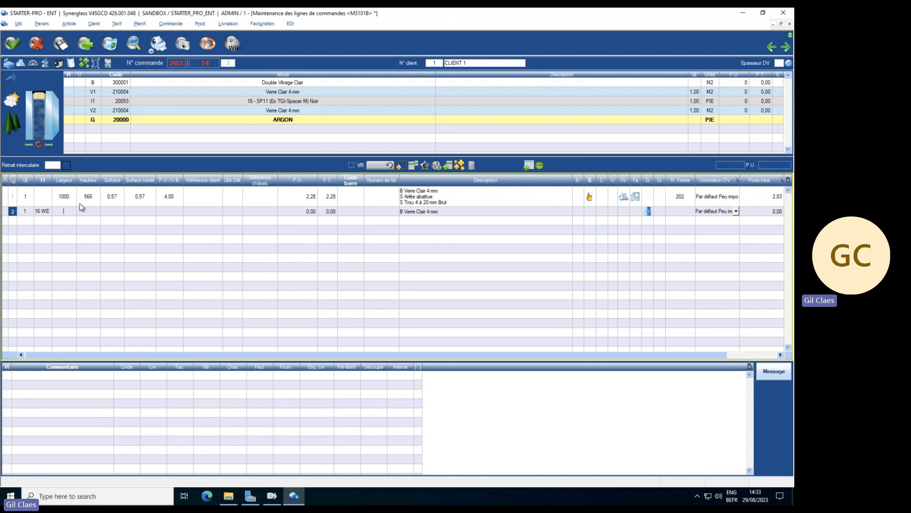
text(10)
text(1000)
click(141, 255)
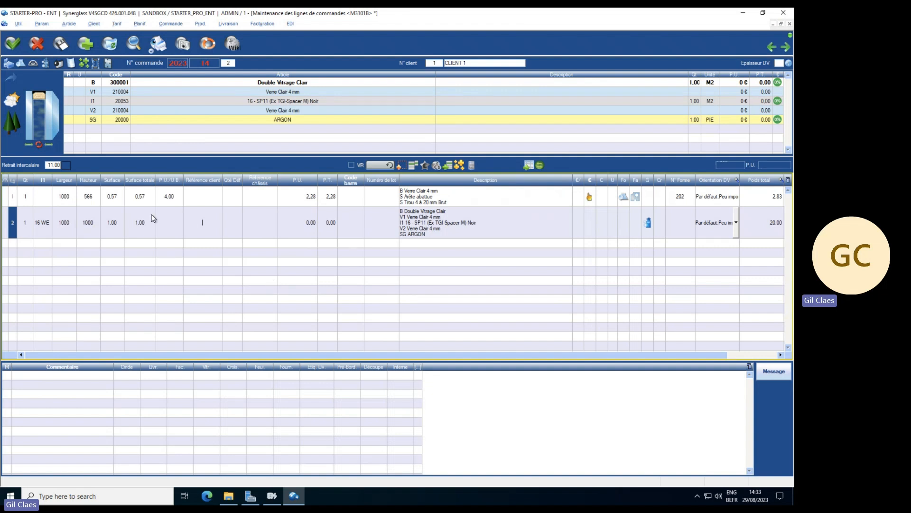
Step: Replace the V2 pane of the double glazing with Feuilleté 44.2, article 220003, from the Feuilletés family
click(121, 110)
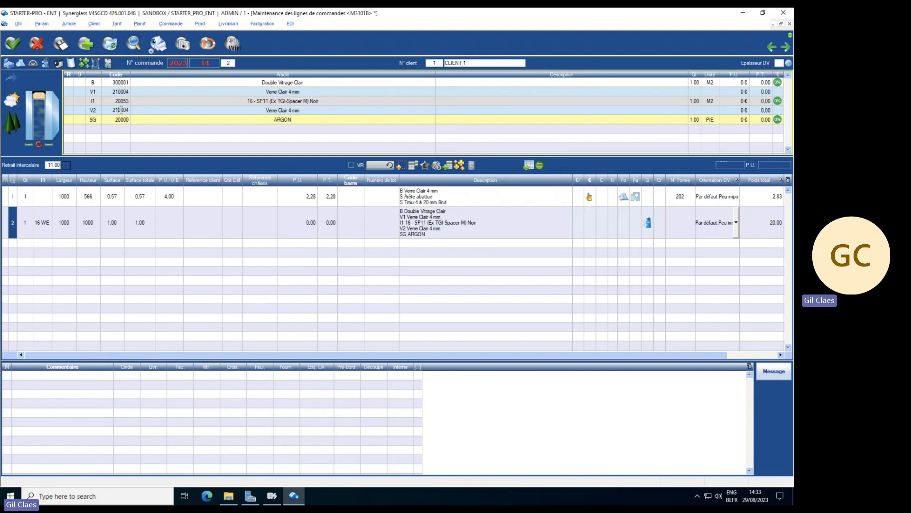
double_click(121, 110)
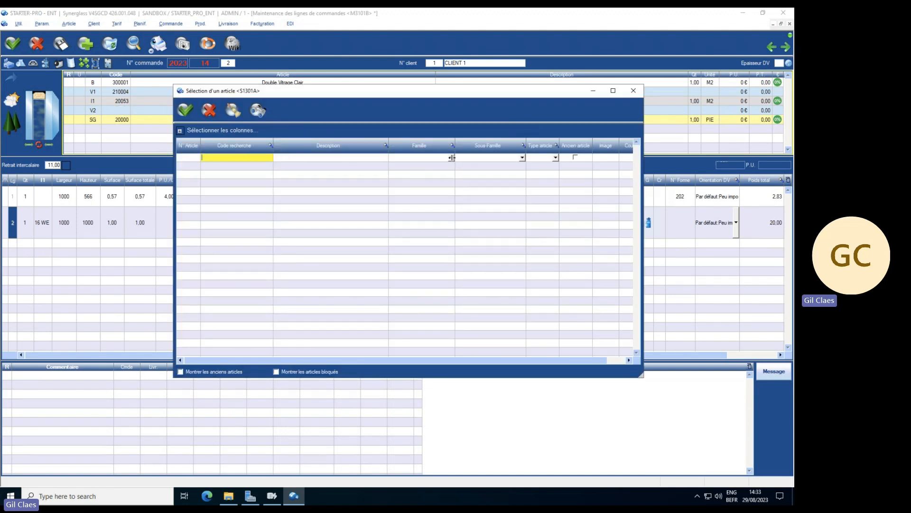
click(451, 157)
click(417, 174)
click(253, 105)
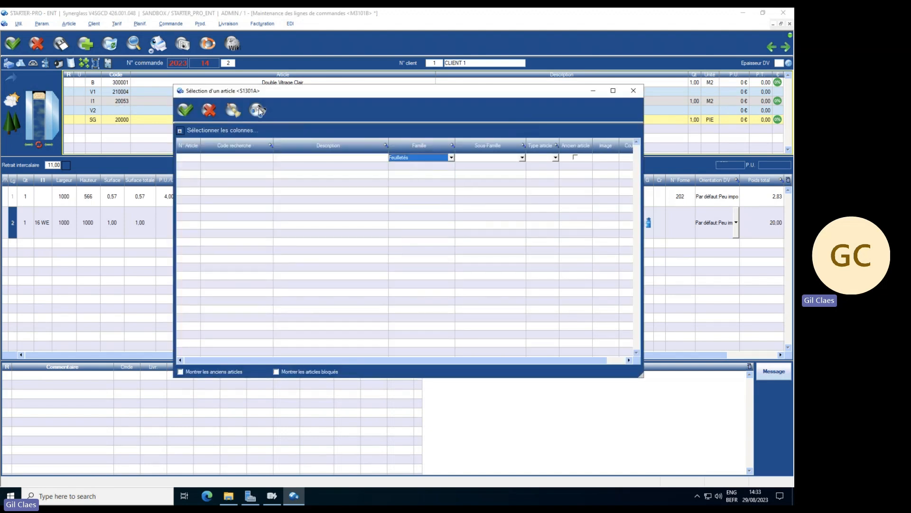
click(220, 167)
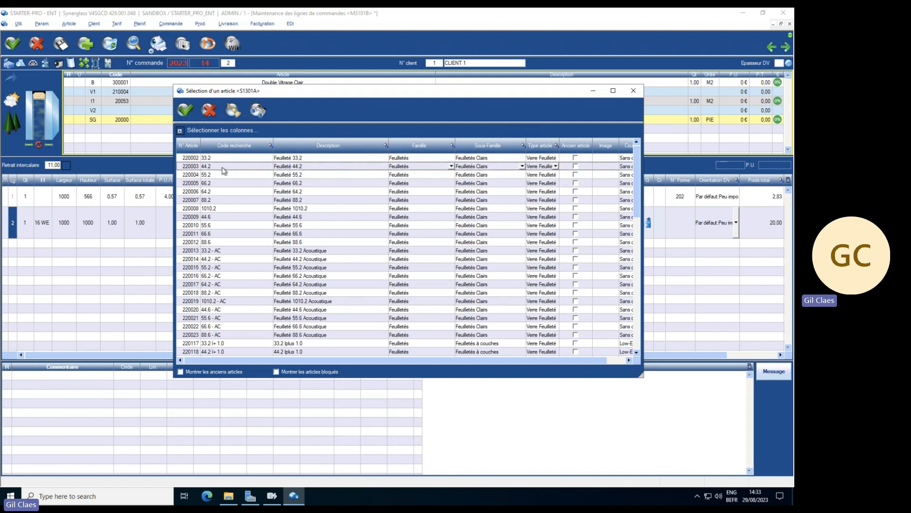
double_click(194, 166)
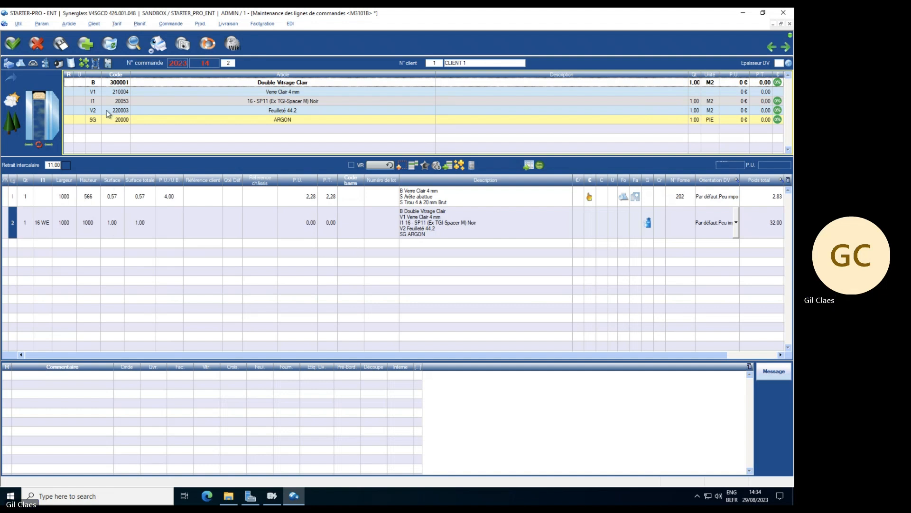
Step: Add Joint Plat Industriel to the double glazing with total price 0, save the line accepting its dimensions, and return to the order header
click(109, 65)
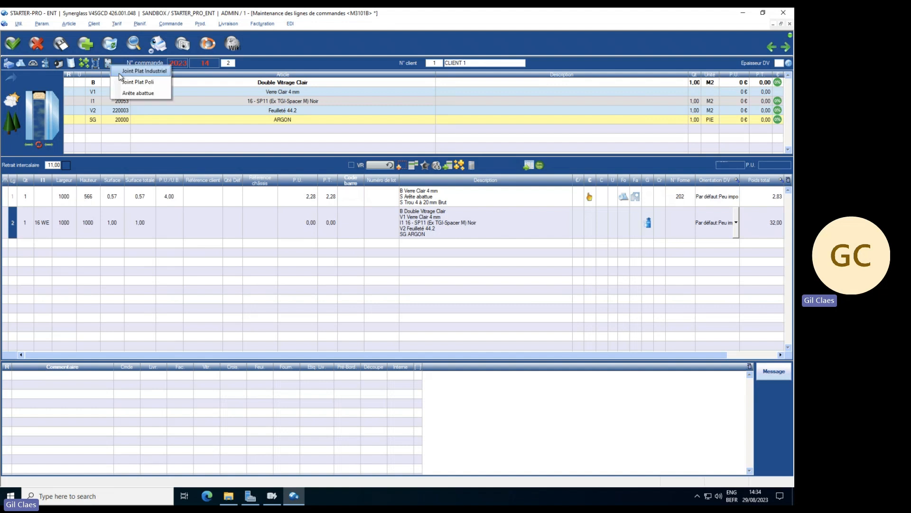
click(149, 75)
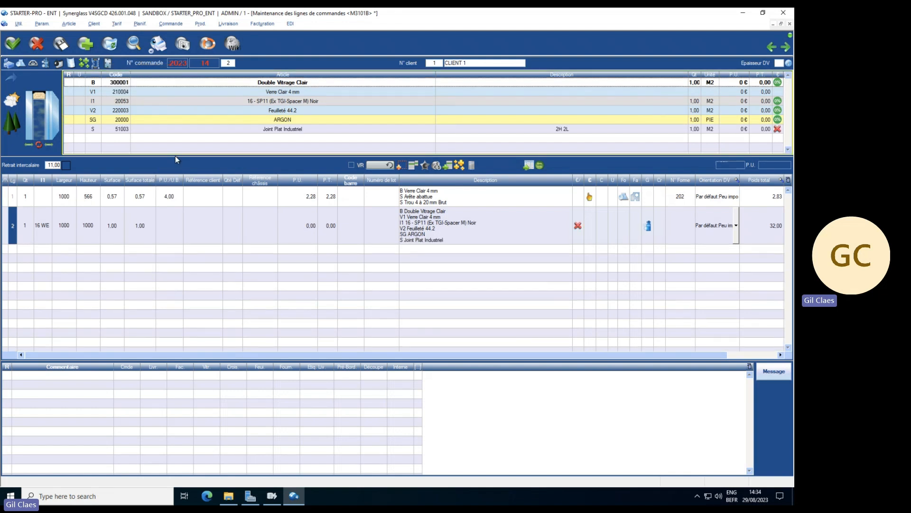
click(761, 130)
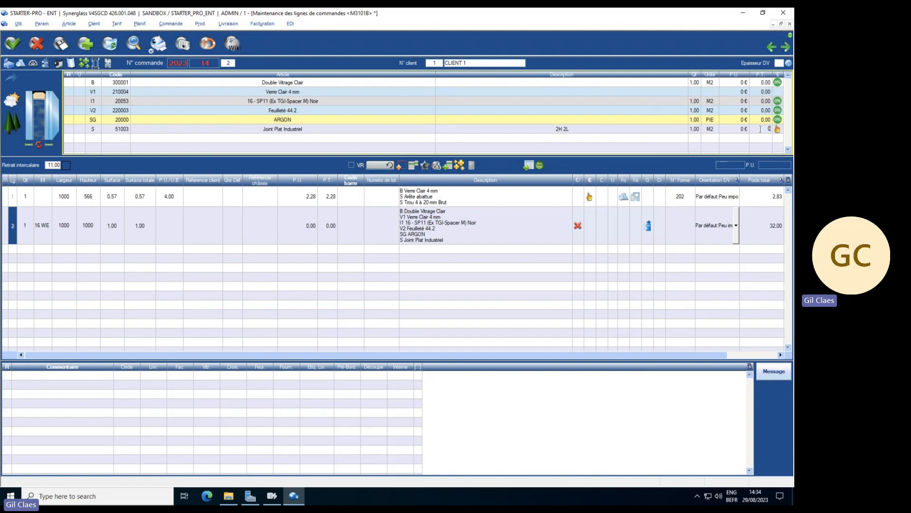
click(62, 46)
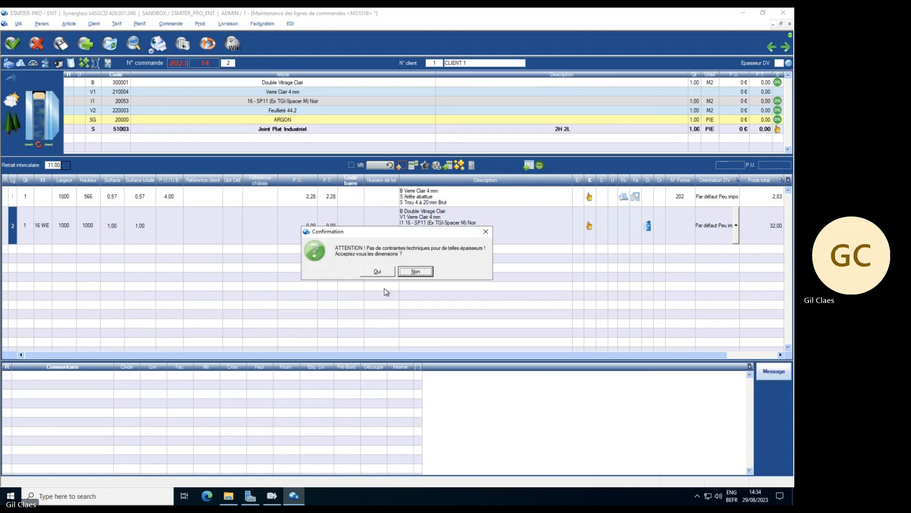
click(385, 275)
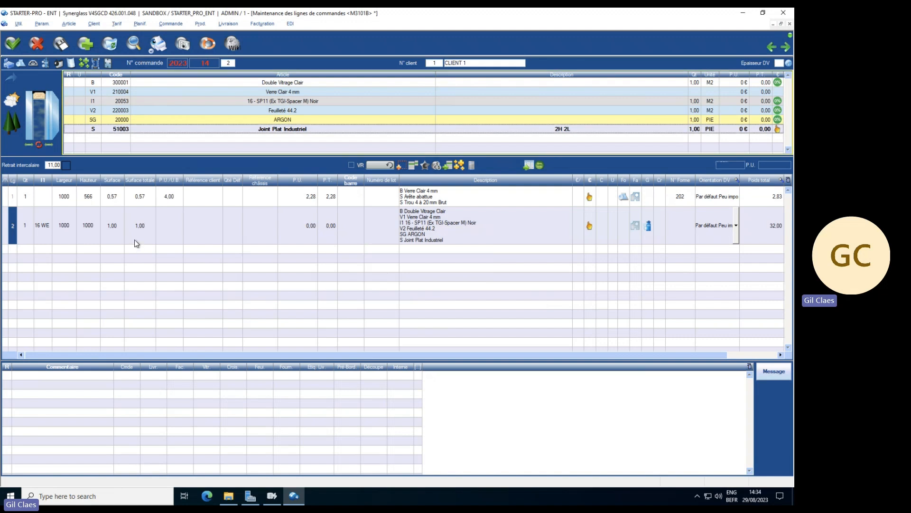
click(779, 47)
key(Escape)
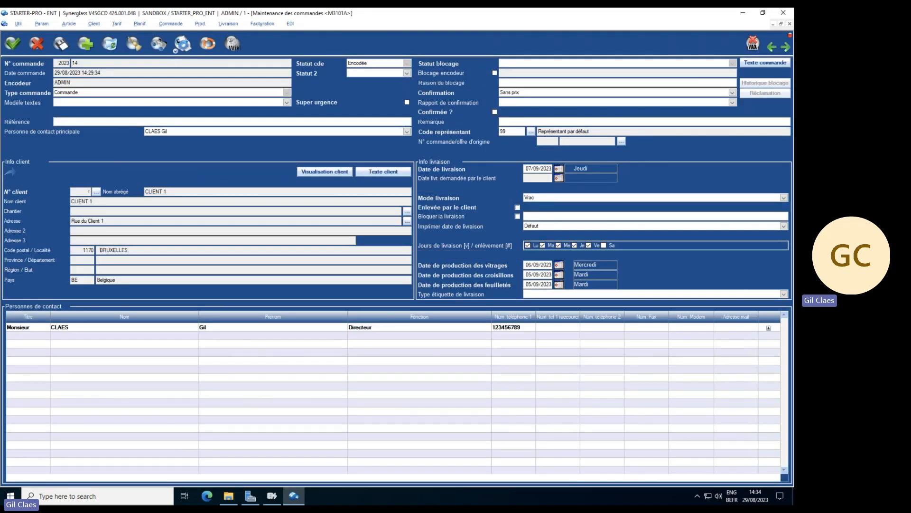
Step: Preview the order confirmation down to the double glazing line, close the preview and validate the order
click(183, 48)
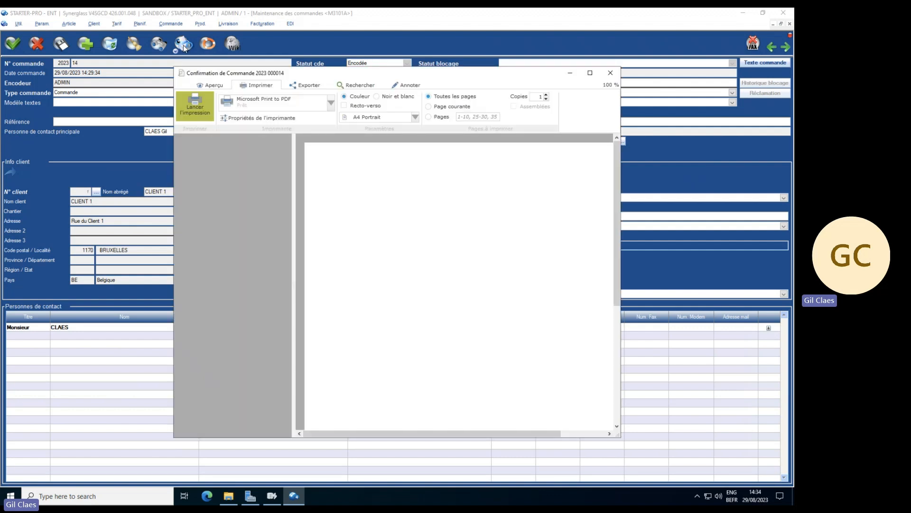
drag(475, 363, 406, 306)
drag(515, 336, 459, 199)
drag(446, 302, 452, 239)
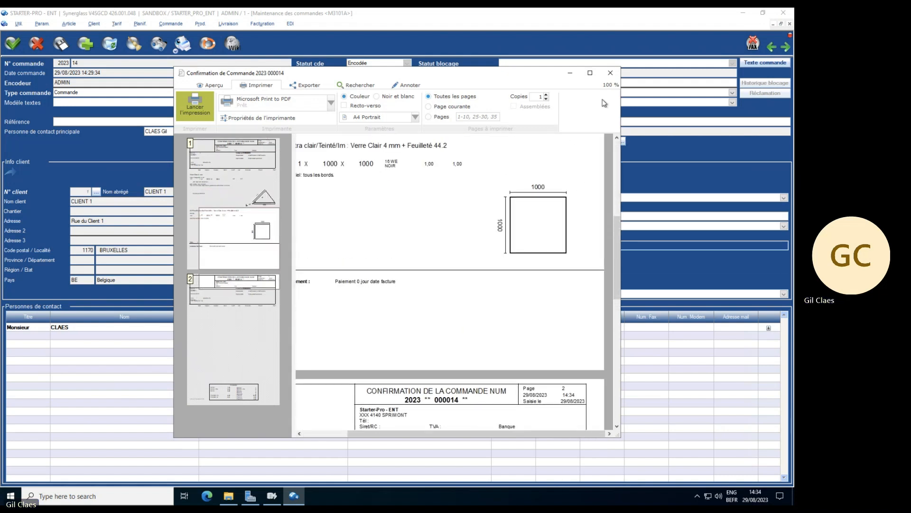
click(611, 74)
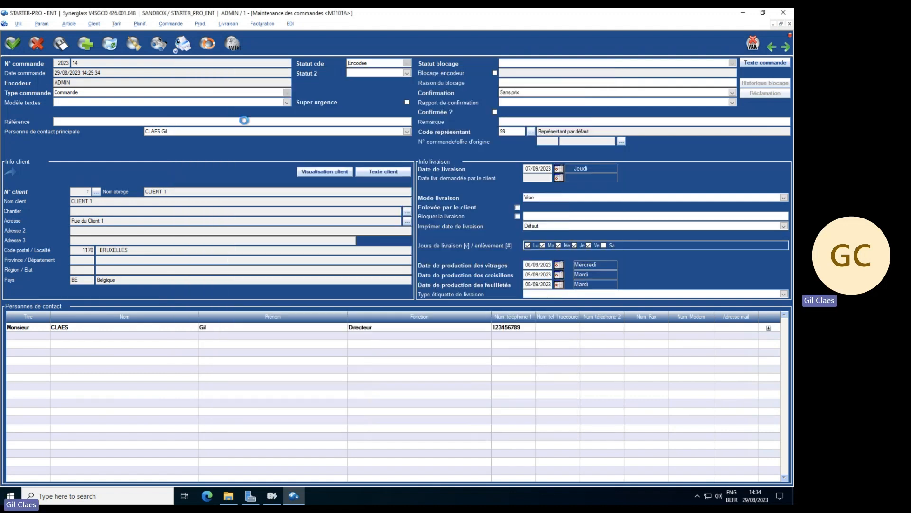
click(12, 45)
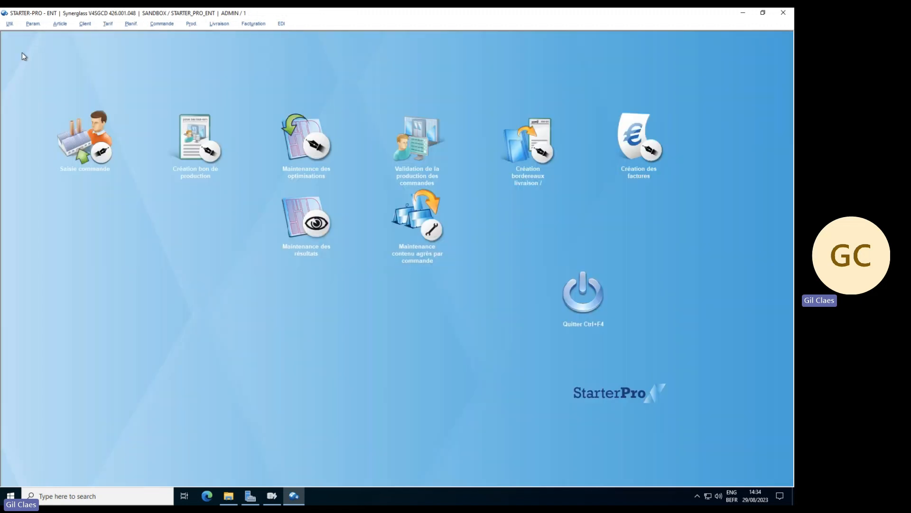
Step: Review the EDI functions for article and glazing-bar colour matching, client file loading, and end of planning and transfer
click(282, 25)
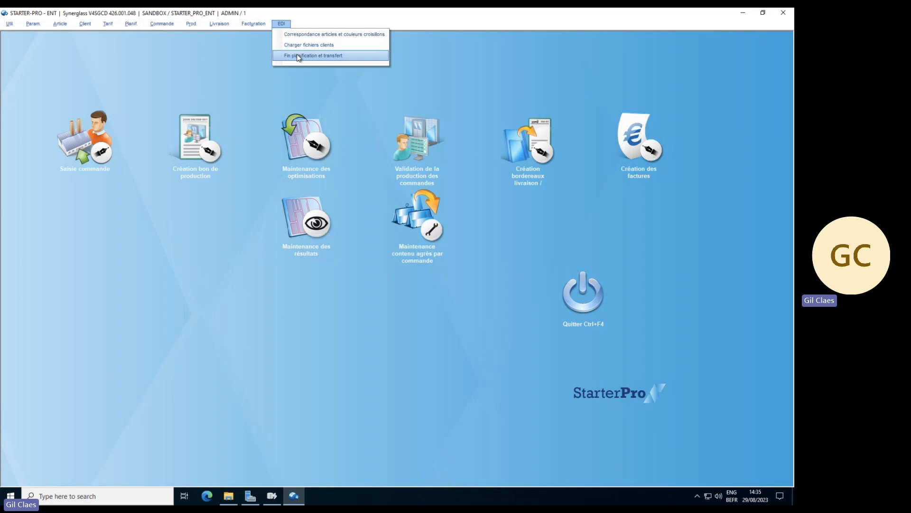
click(198, 234)
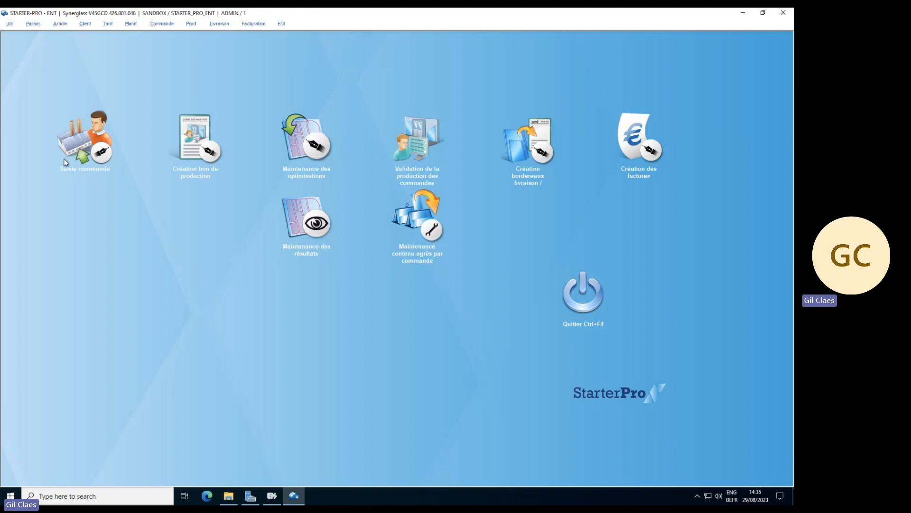
click(287, 24)
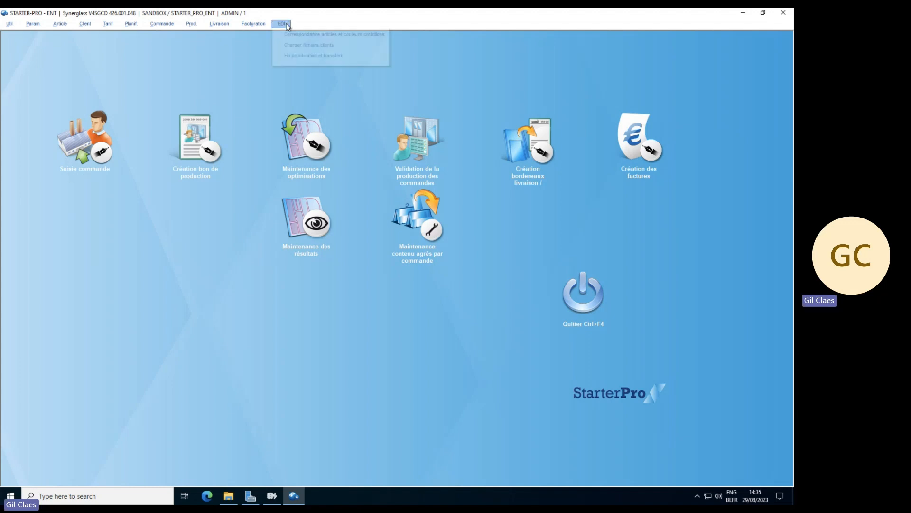
click(61, 92)
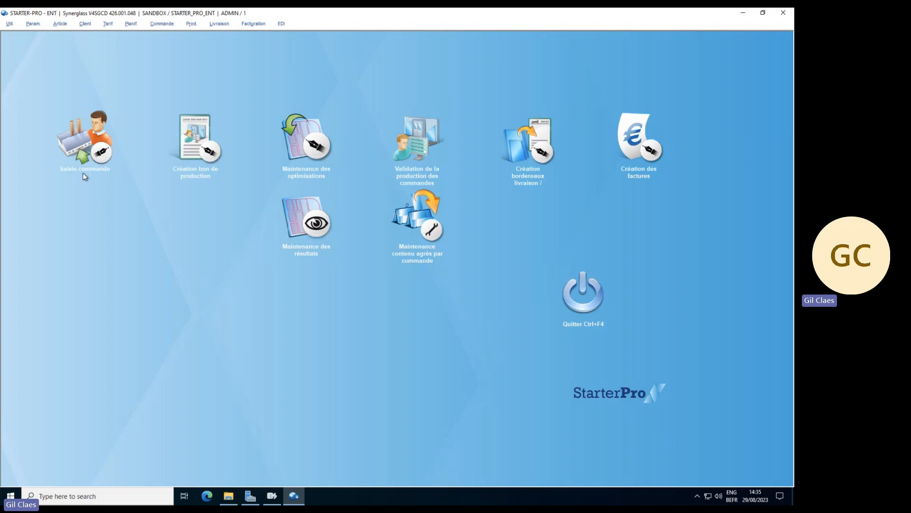
Step: Start creating a production order of type V: Bon Vitrage for production dates from 29/08/2023 to 15/09/2023
click(200, 136)
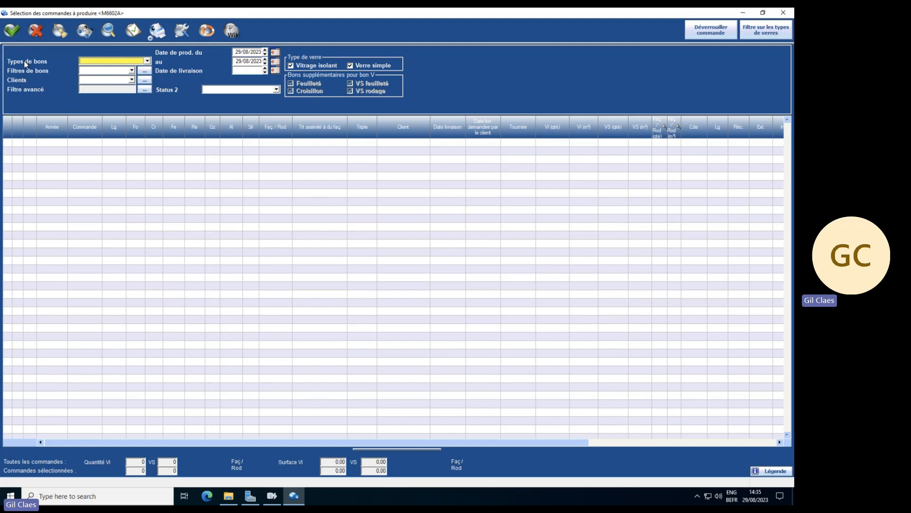
click(107, 61)
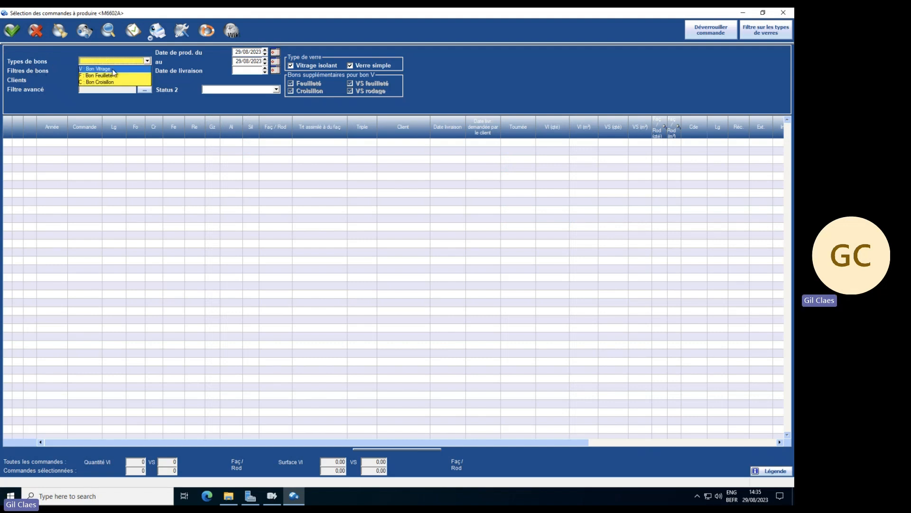
click(113, 70)
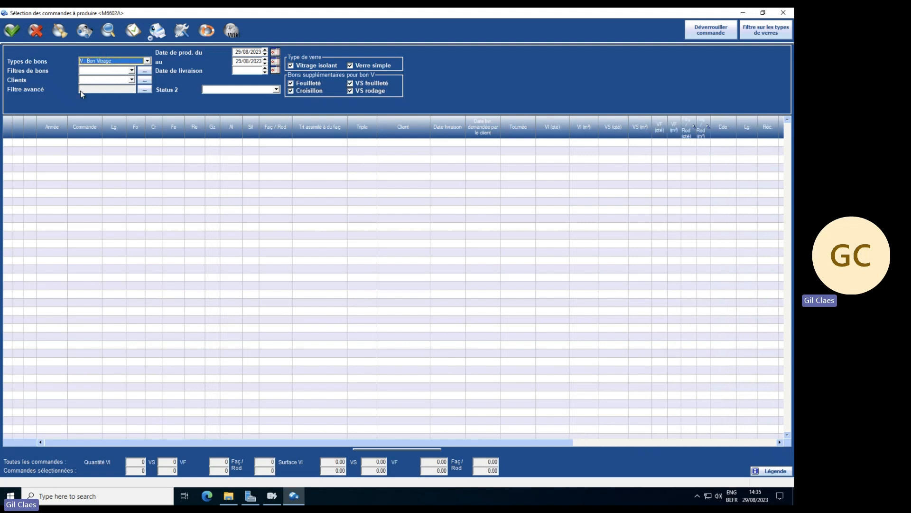
click(275, 53)
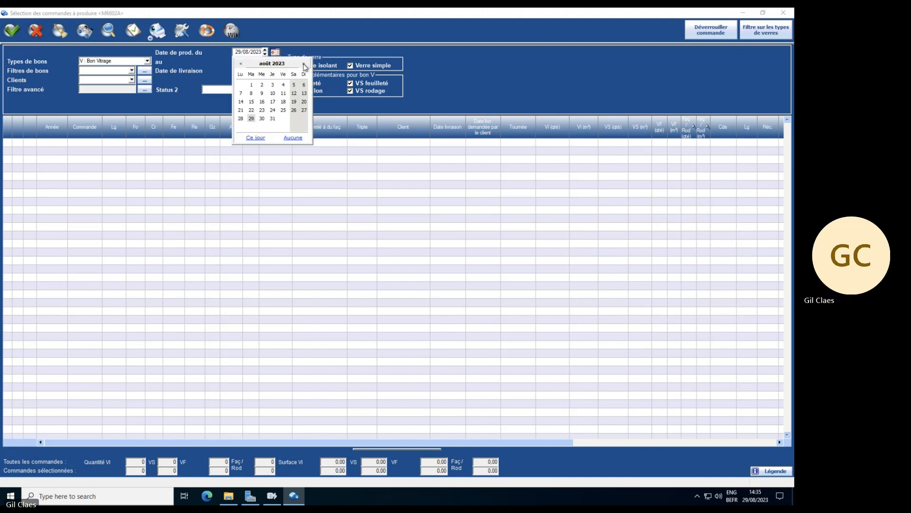
click(250, 119)
click(275, 62)
click(304, 73)
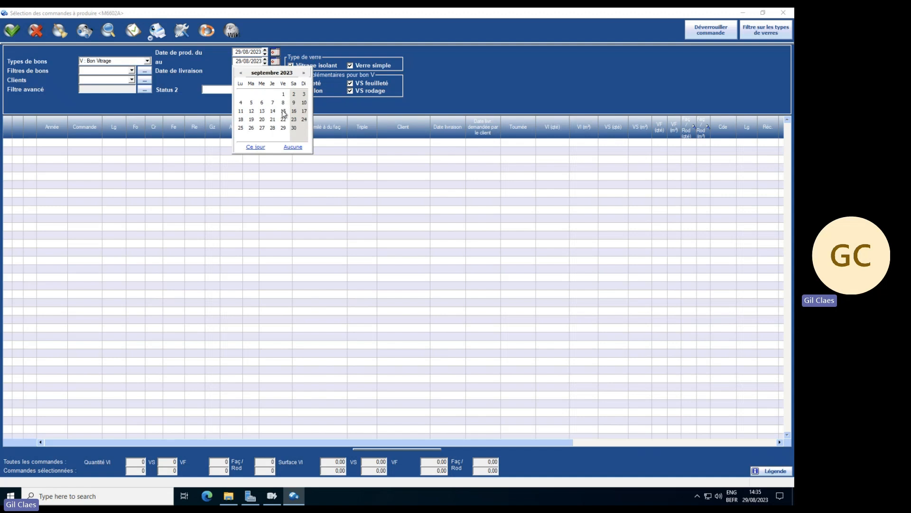
click(284, 111)
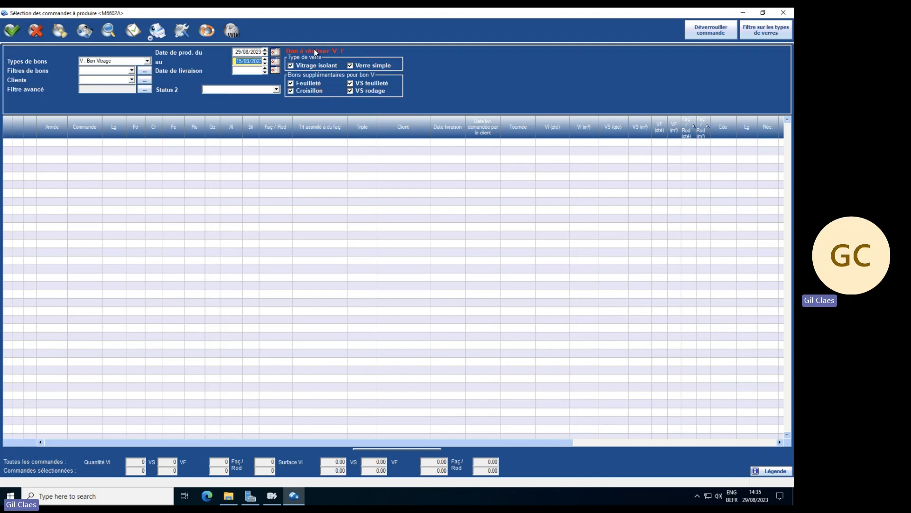
Step: Search for producible orders, select CLIENT 1's order, accept automatic creation of the linked laminated order and confirm creating the production orders
click(85, 30)
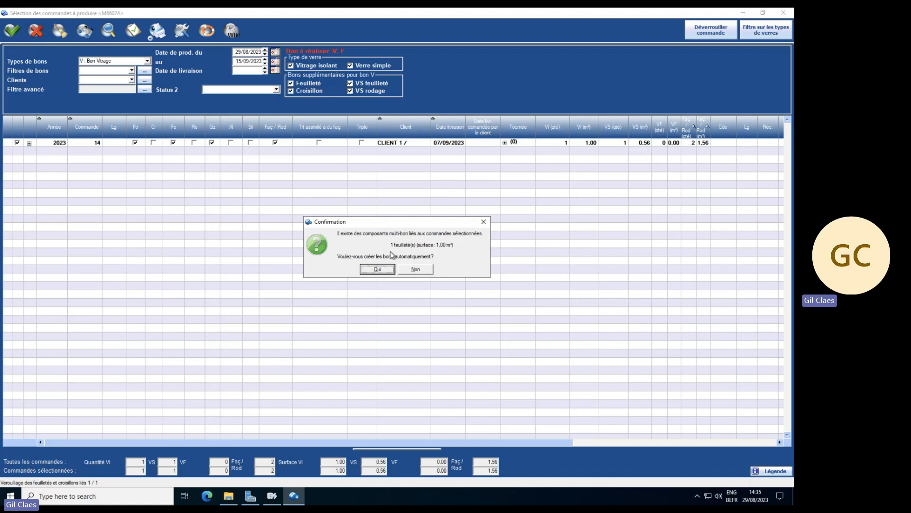
click(381, 271)
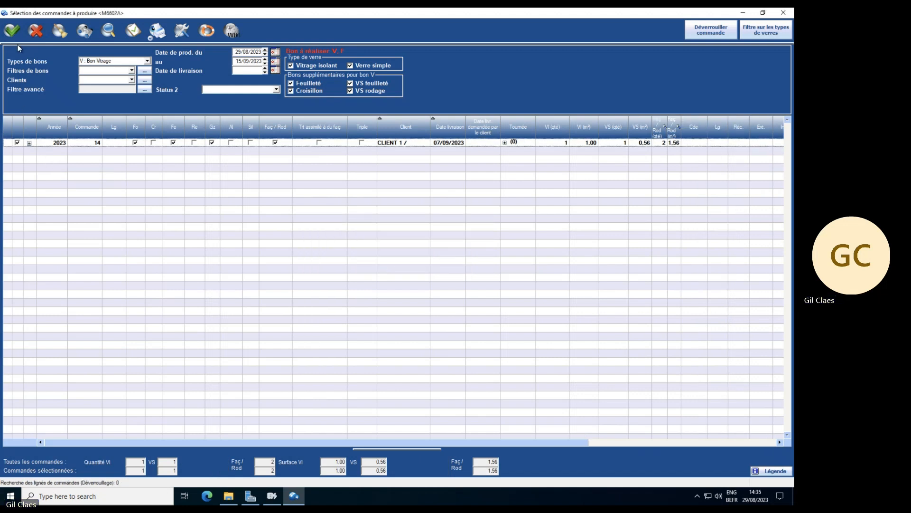
click(12, 30)
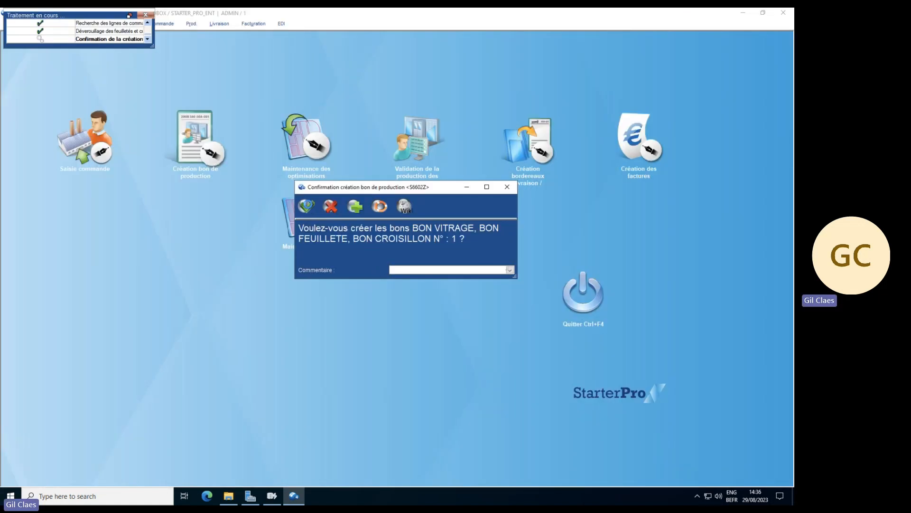
click(307, 207)
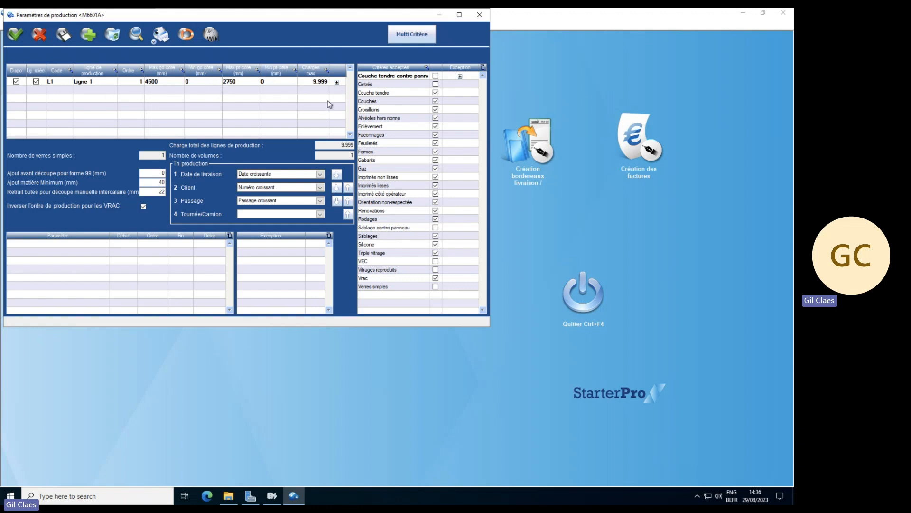
Step: Accept the Ligne 1 production parameters, the double glazing's assignment to line L1 and the trolley scheduling
click(15, 34)
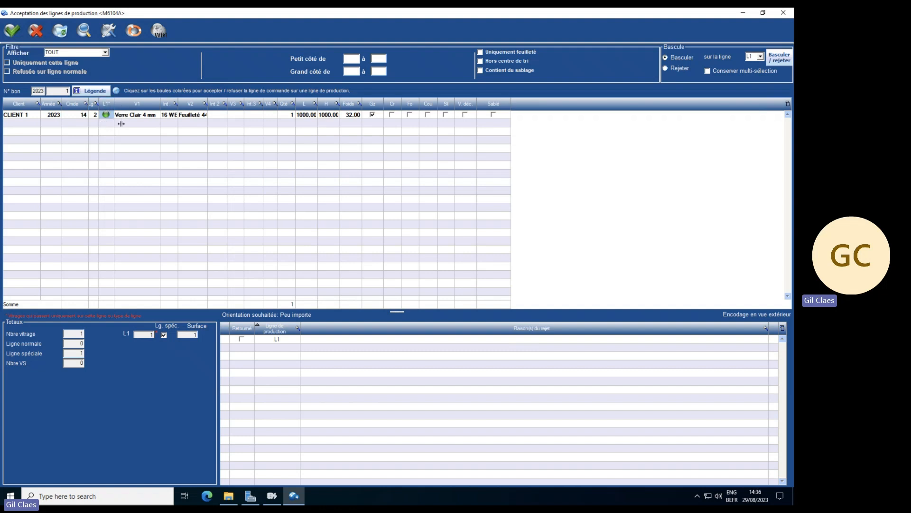
click(9, 31)
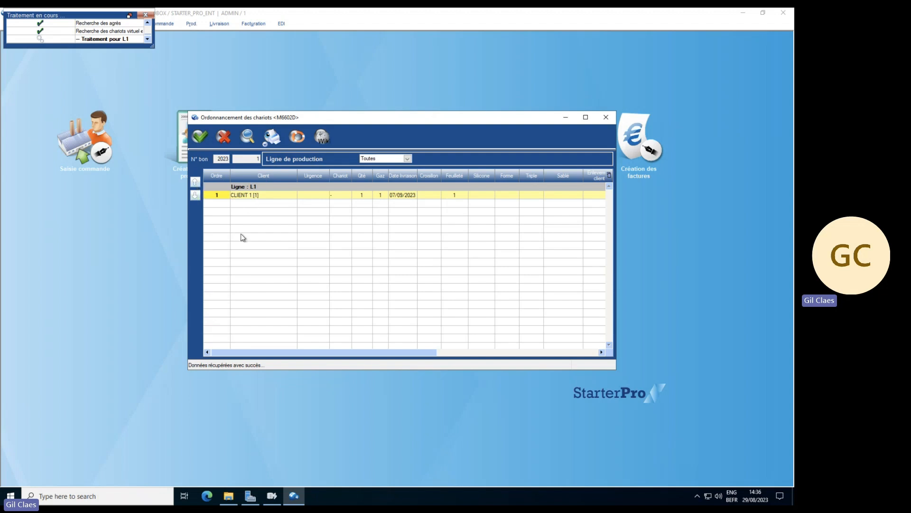
click(199, 137)
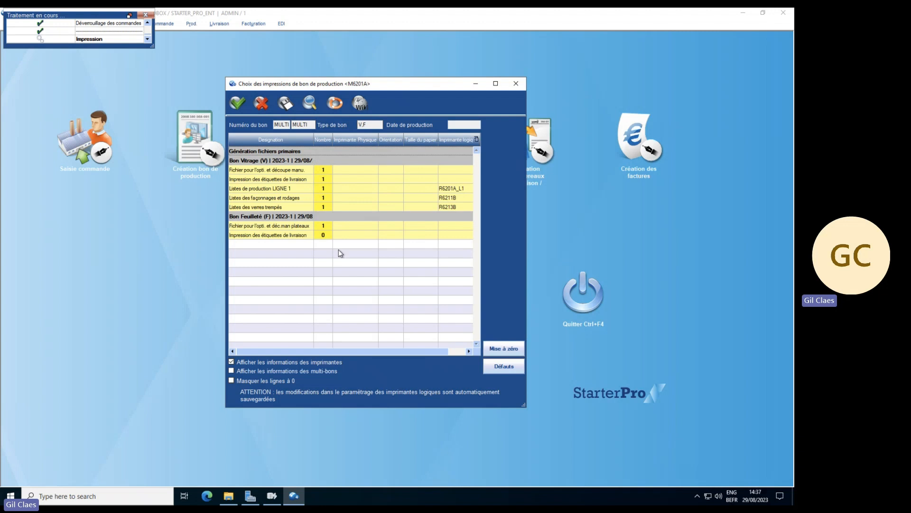
Step: Go through the copy counts of the Bon Vitrage and Bon Feuilleté outputs and launch the printing with one copy of the delivery labels
click(323, 171)
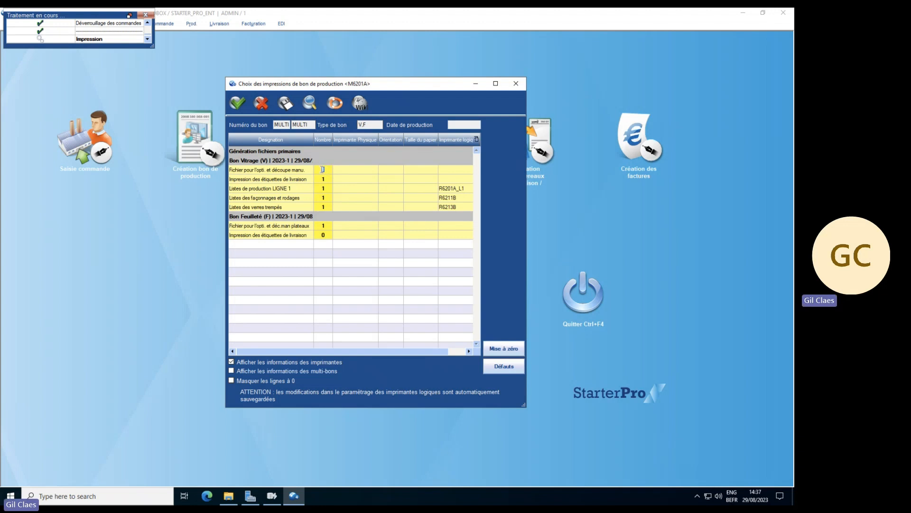
click(328, 180)
text(0)
click(328, 208)
click(327, 208)
click(327, 227)
click(234, 105)
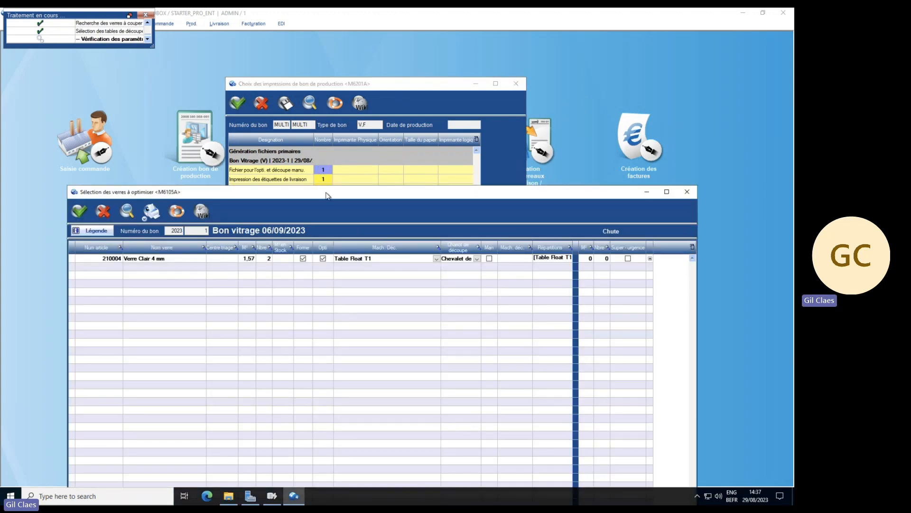
Step: Assign Verre Clair 4 mm to the Table Float T1 cutting table and validate the glass selection for optimisation
drag(328, 196, 574, 24)
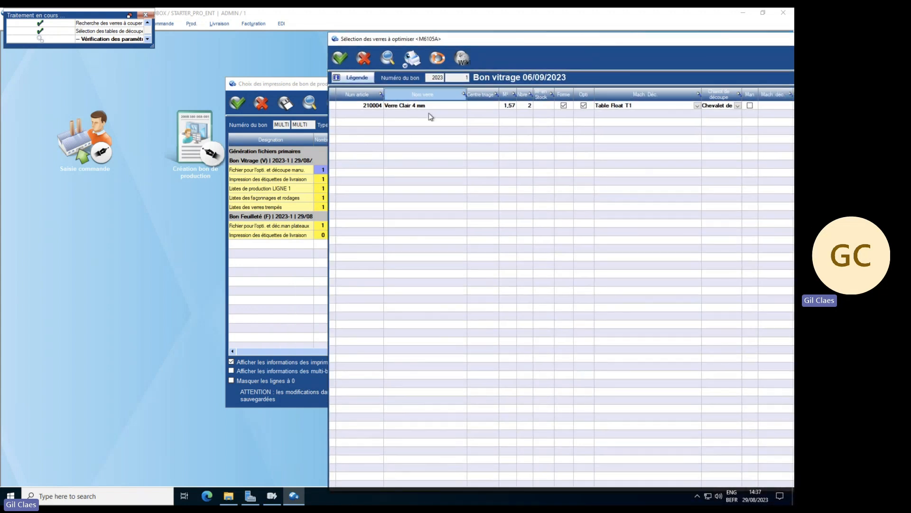
click(631, 106)
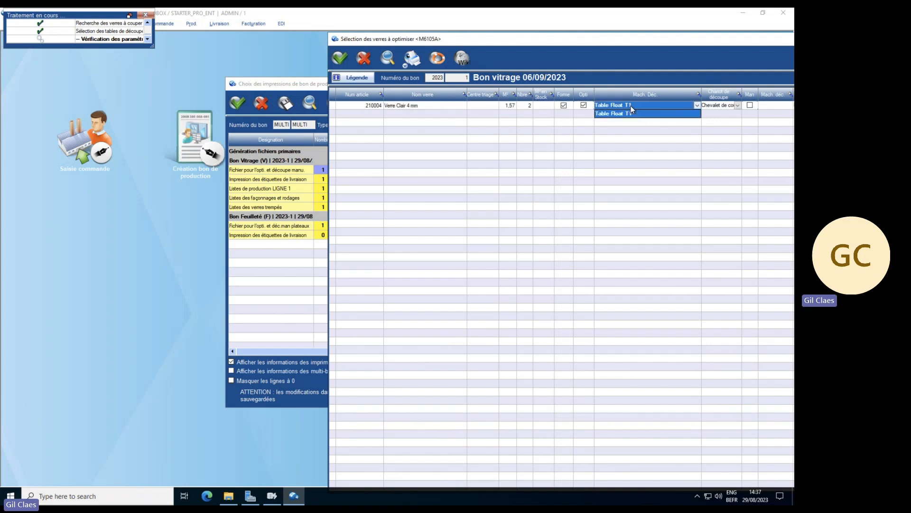
click(630, 112)
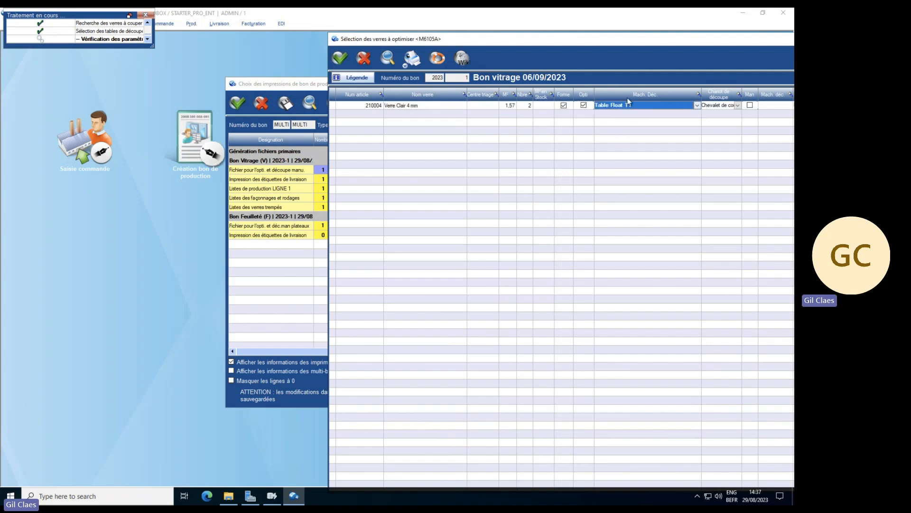
click(340, 59)
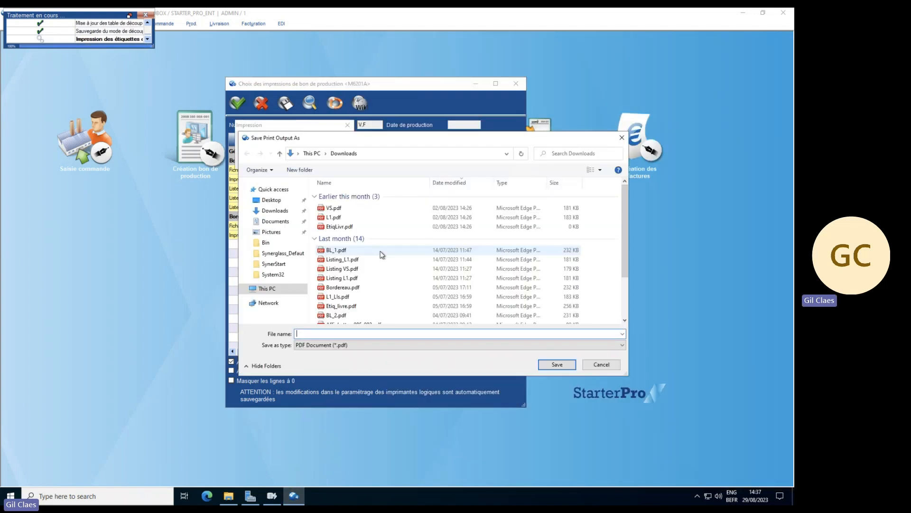
Step: Save the delivery labels as EtiqLivraison and the LIGNE 1 production list as L1-Prod, both as PDFs in Downloads
text(EtiqLi)
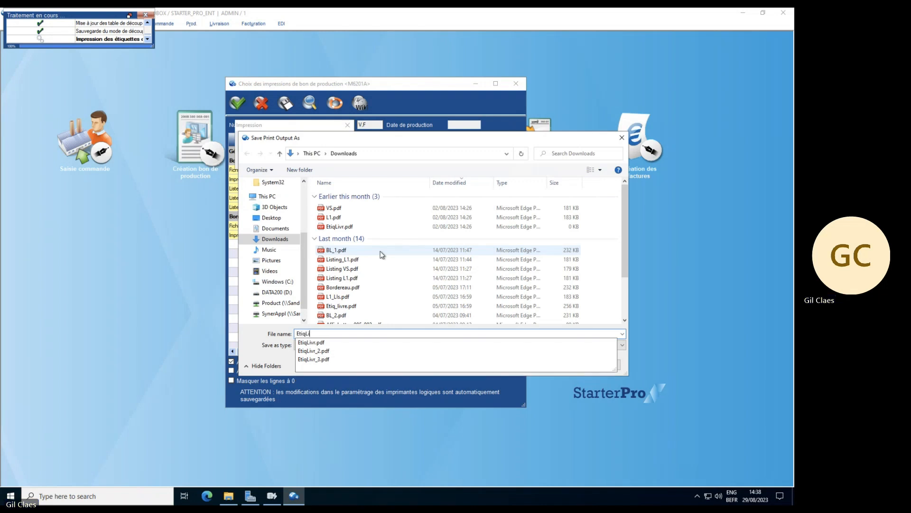
text(vraisons)
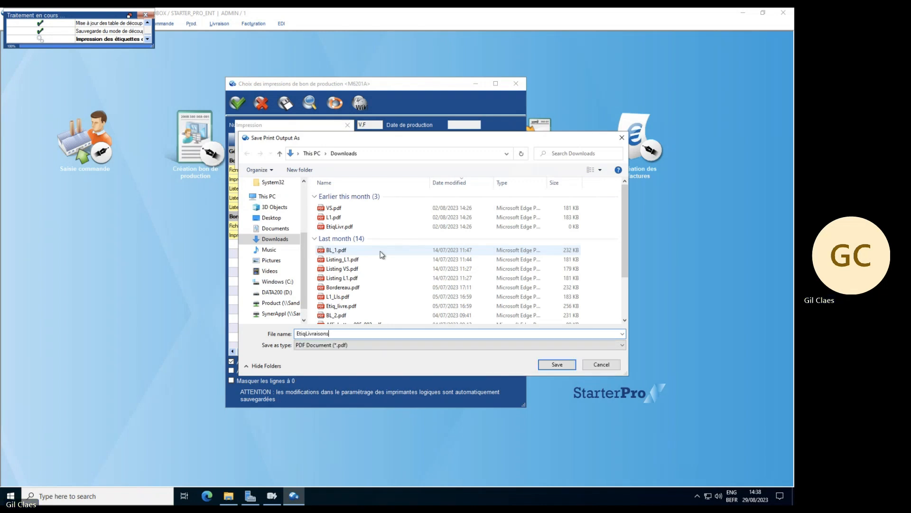
key(Return)
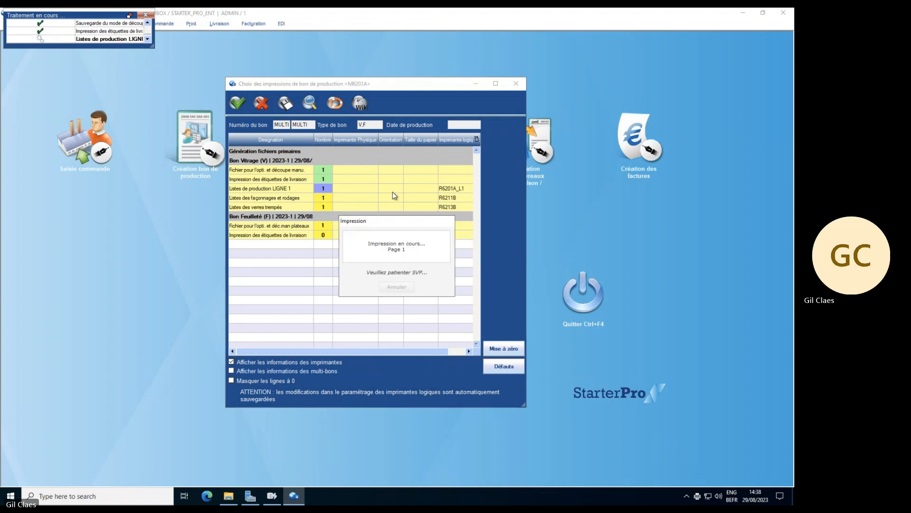
text(L1-Pro)
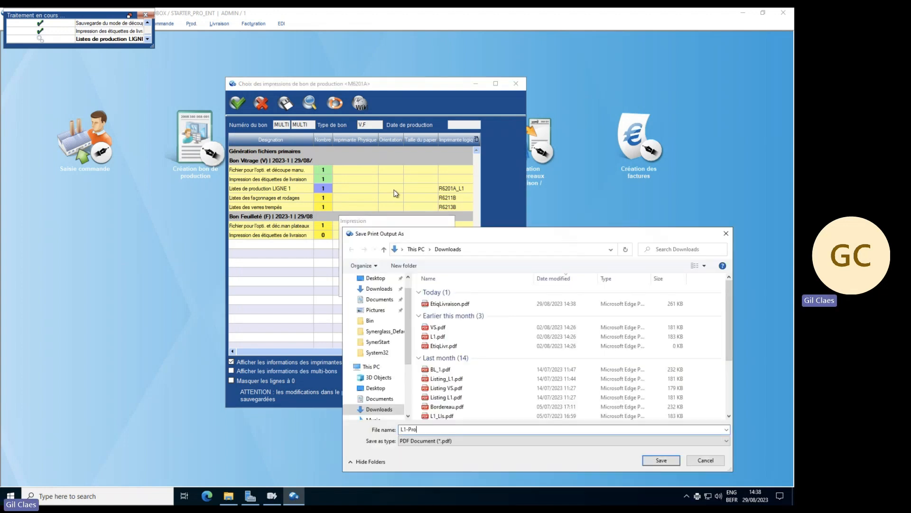
key(Return)
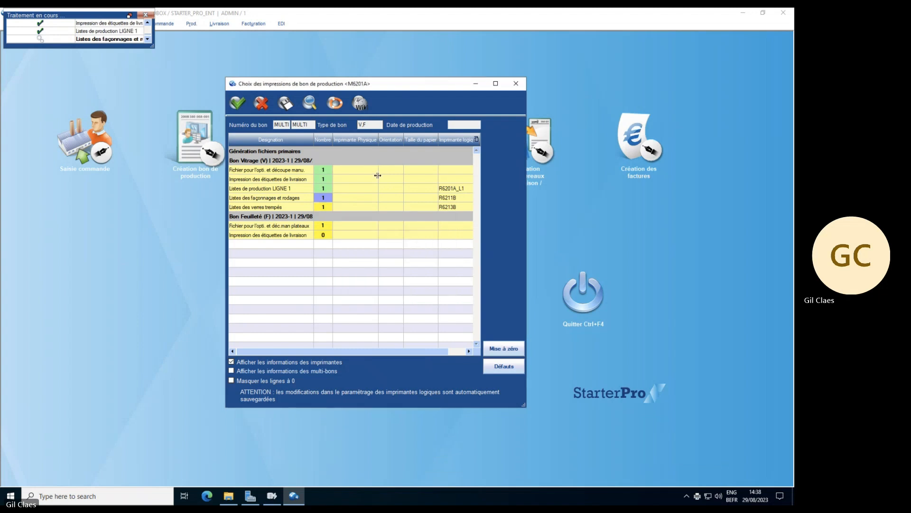
Step: Save the processing and grinding list as Fac_Listing and the tempered glass list under a name starting with Tremp_, both as PDFs in Downloads
text(Fac_L)
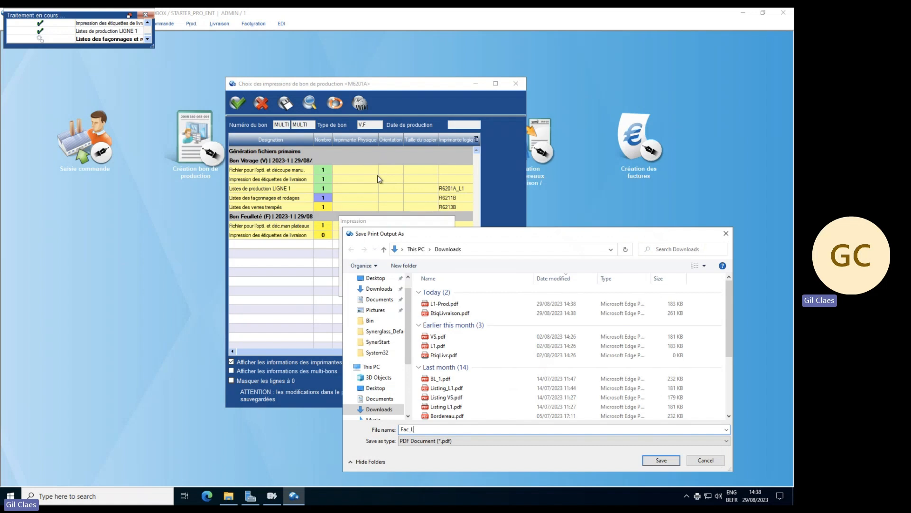
text(istin)
key(Return)
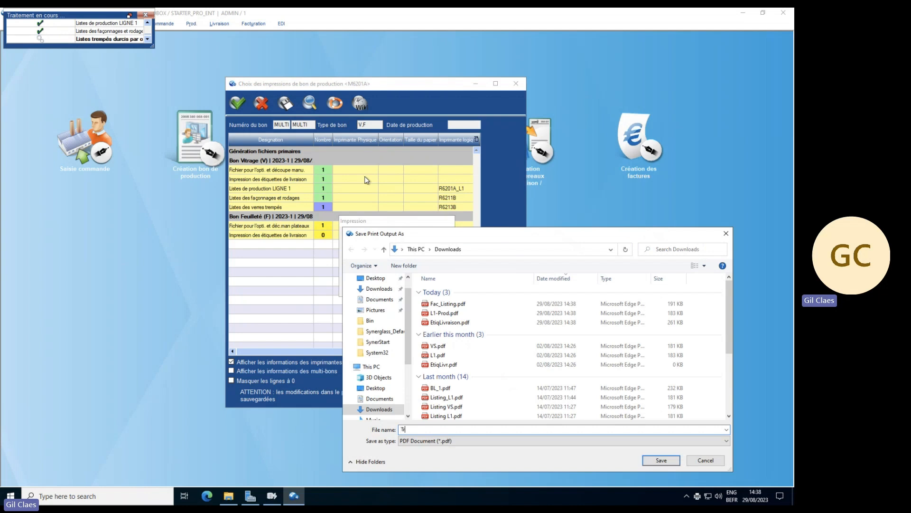
text(_)
text(L1)
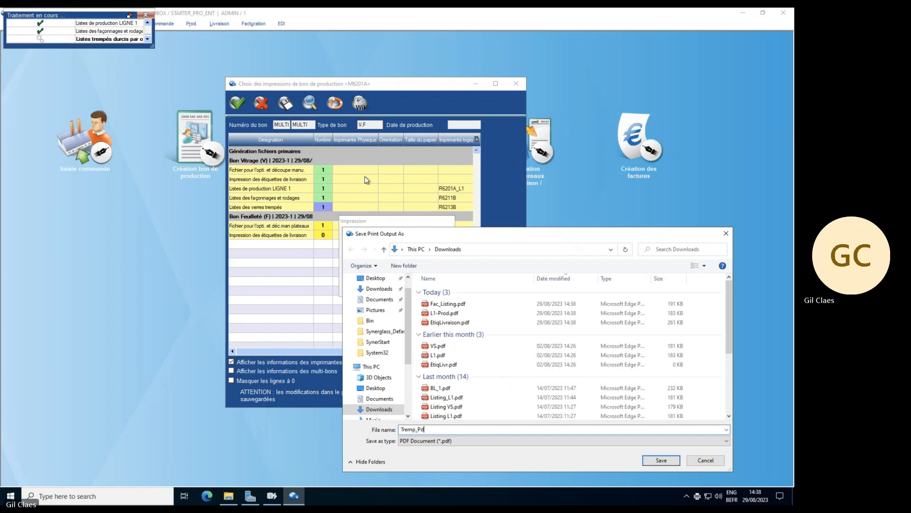
key(Return)
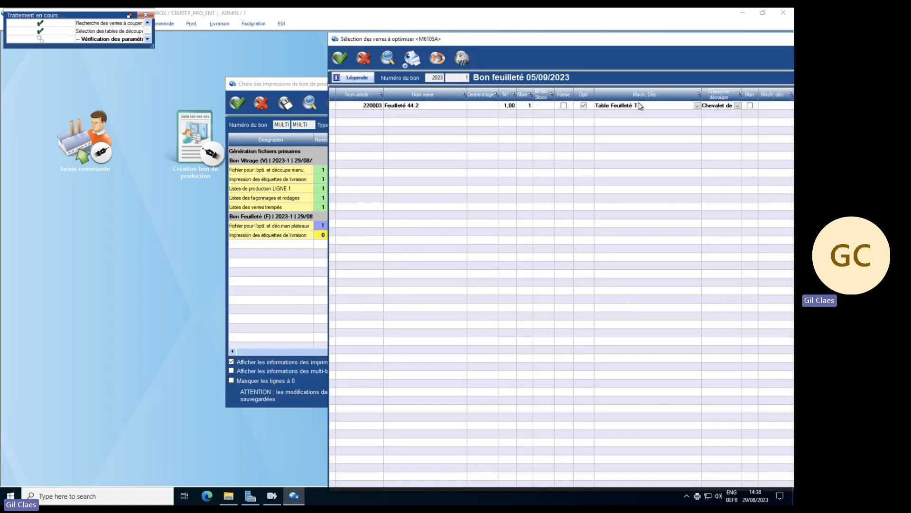
Step: Validate Feuilleté 44.2 on its laminated cutting table for optimisation and finish creating the production orders
click(341, 57)
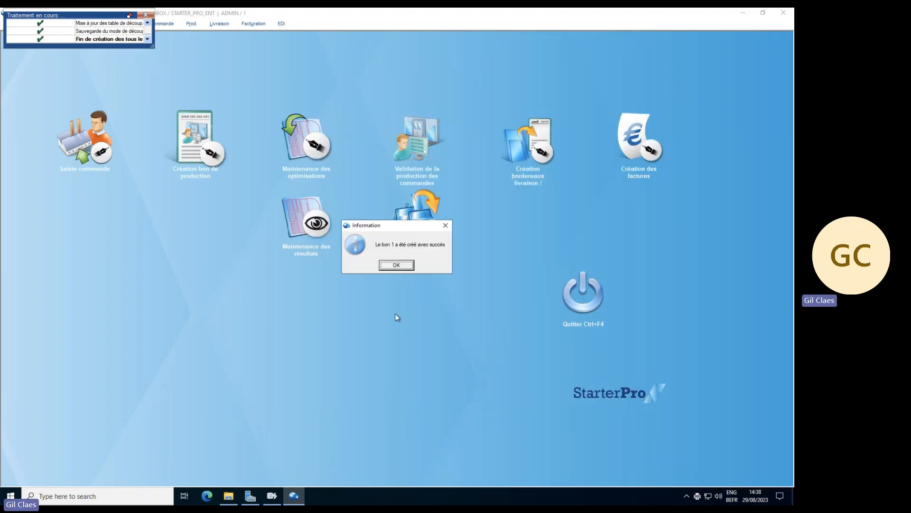
click(402, 266)
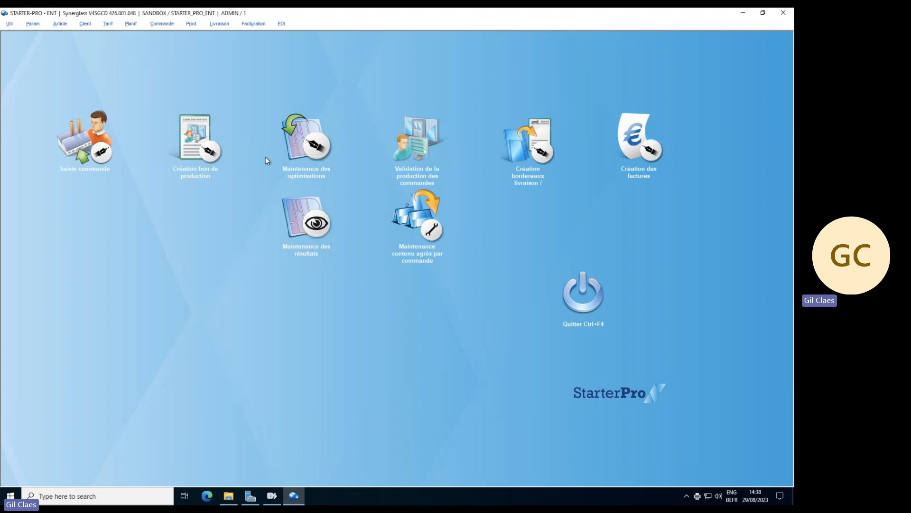
Step: Open the optimisation maintenance and list the 2023 optimisations with creation dates starting from 29/08/2023
click(311, 138)
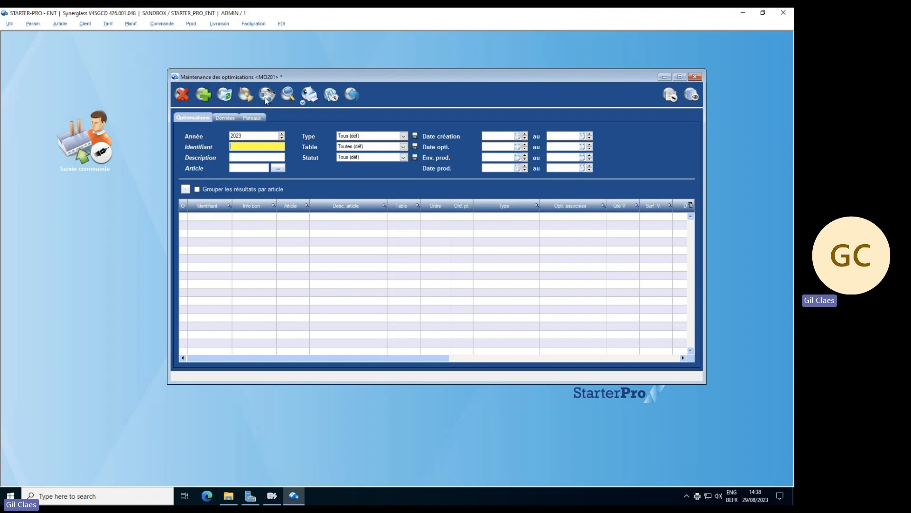
click(495, 135)
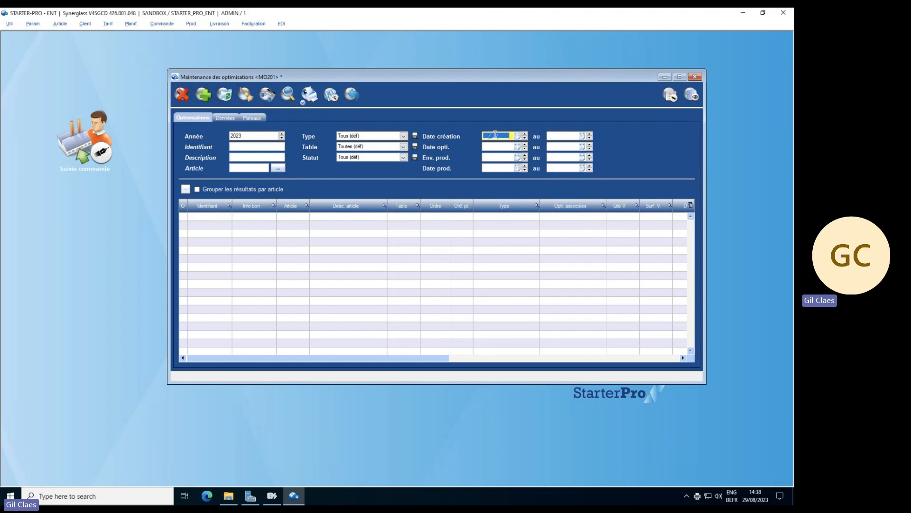
text(29/08/2023)
key(Tab)
click(272, 98)
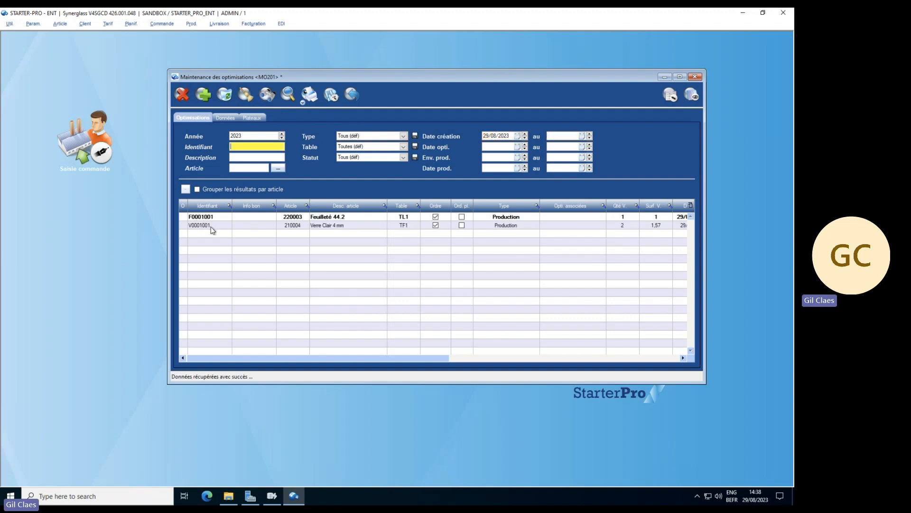
Step: Run the optimisation of Feuilleté 44.2 in Normal mode on the 3210 × 2550 stock plateau with automatic sending to production
click(210, 228)
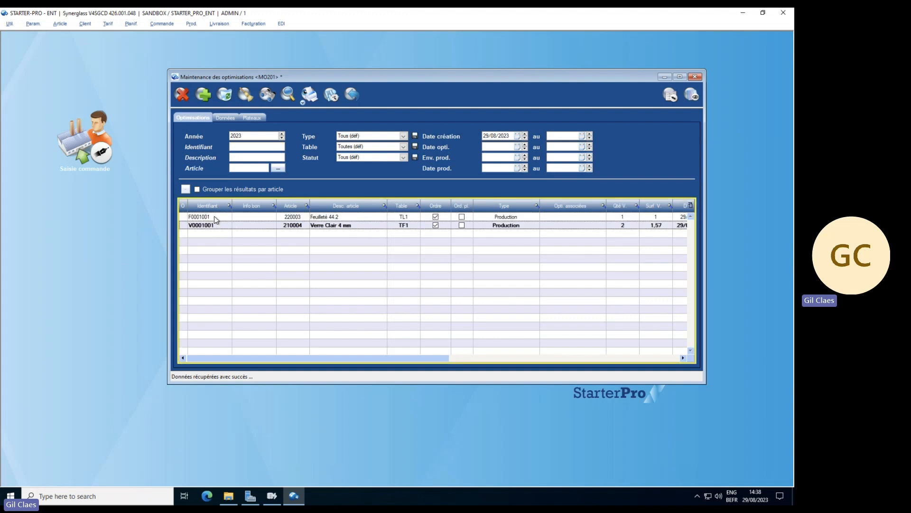
click(214, 215)
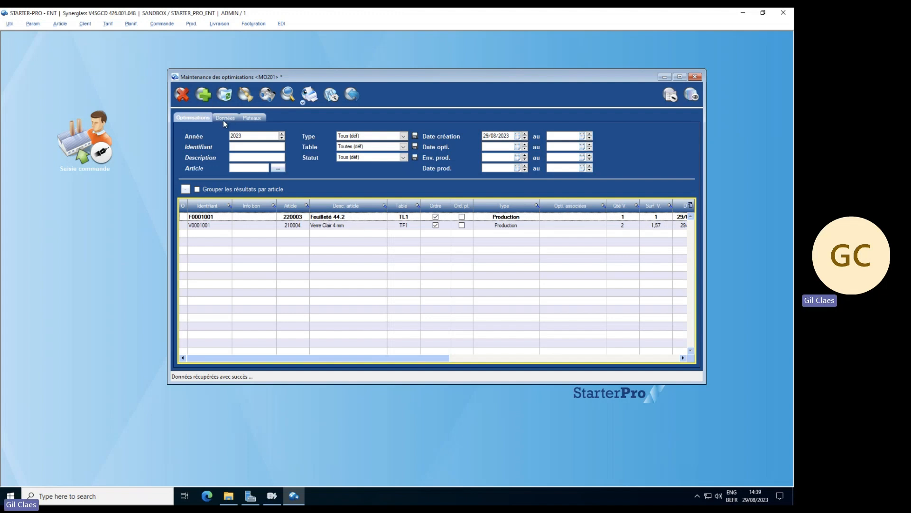
click(331, 95)
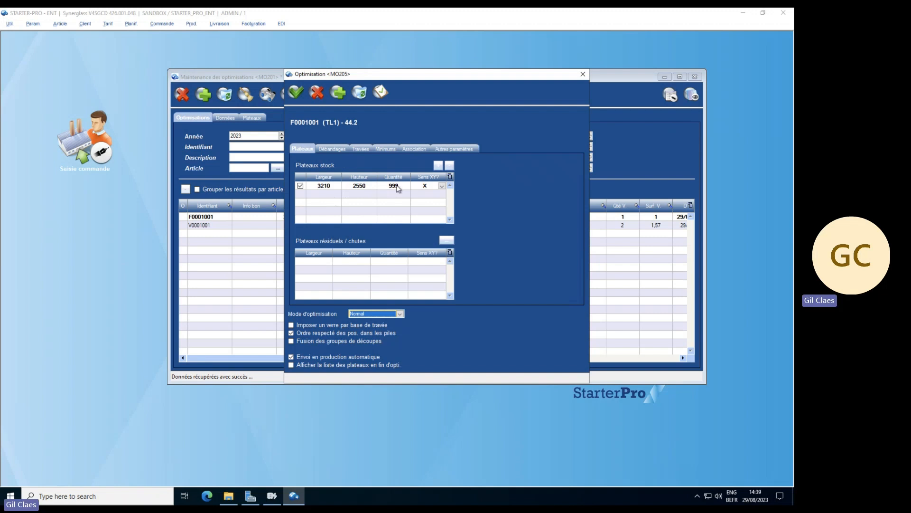
click(295, 94)
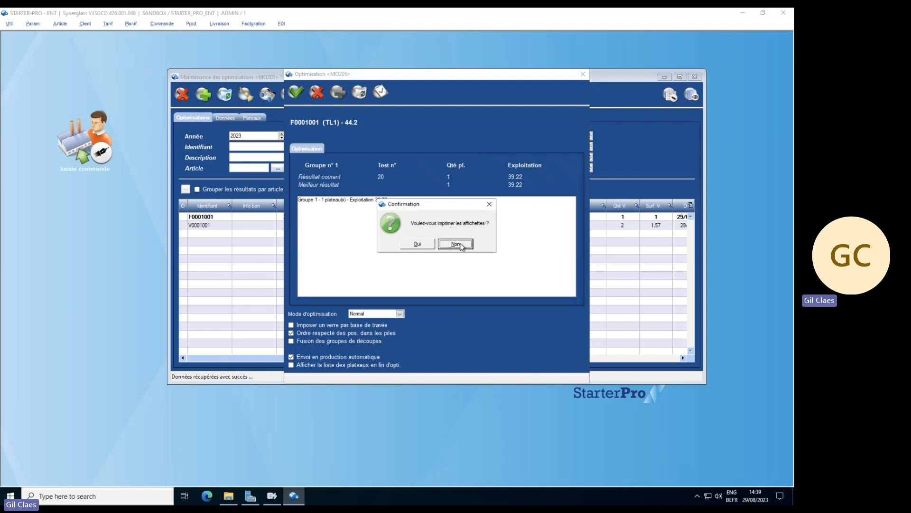
Step: Print the affichettes of the Feuilleté 44.2 optimisation to a PDF named Affichettes_Feuillete in Downloads
click(424, 244)
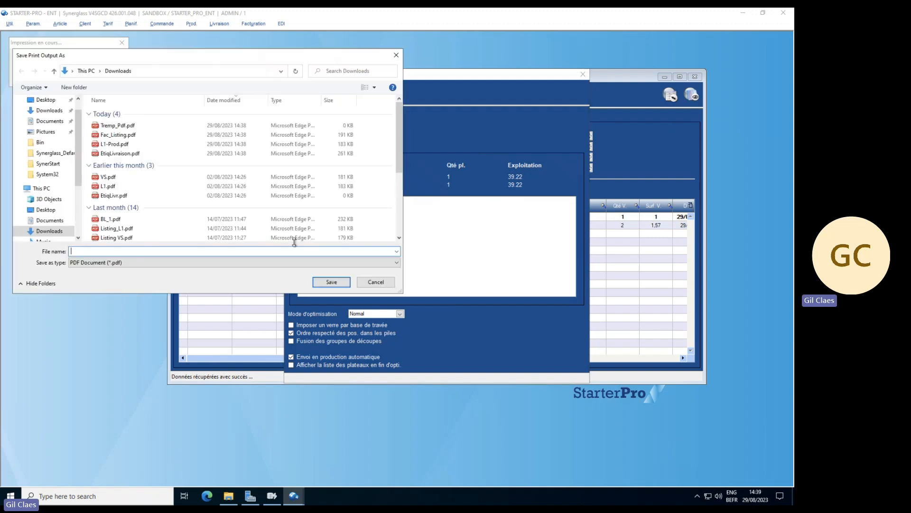
text(Affichette)
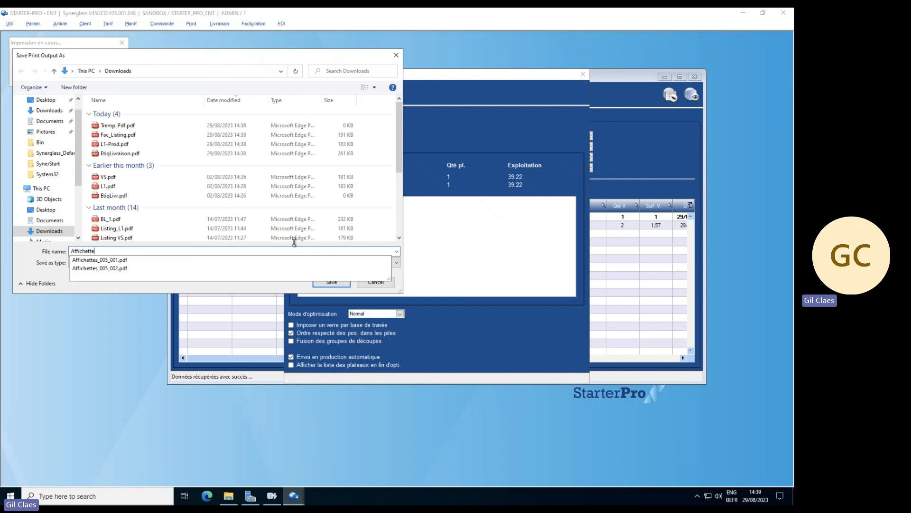
text(s_Feuillete)
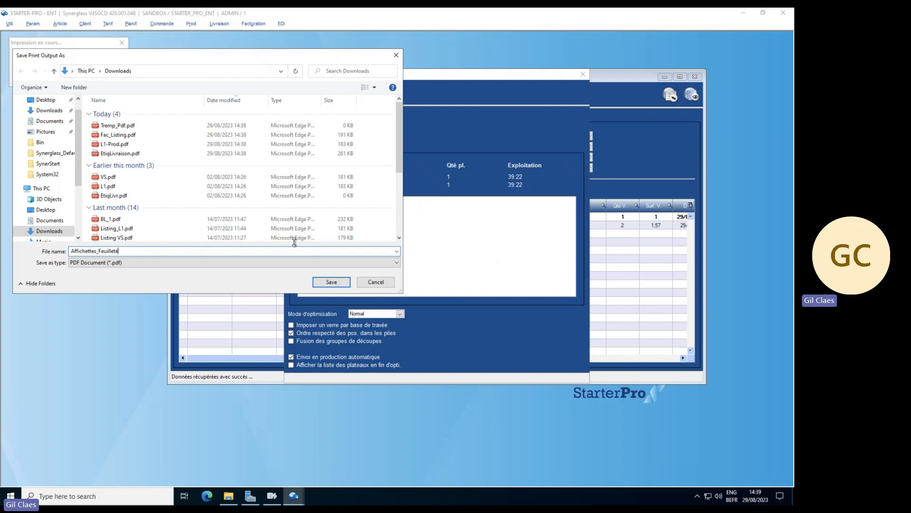
text(é)
key(Return)
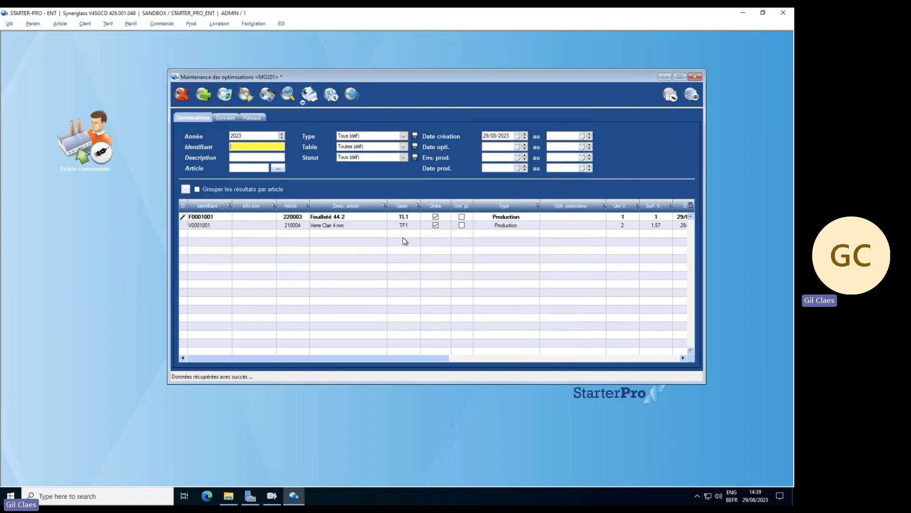
Step: Run the optimisation of Verre Clair 4 mm in Normal mode and decline printing its affichettes
click(372, 226)
click(333, 92)
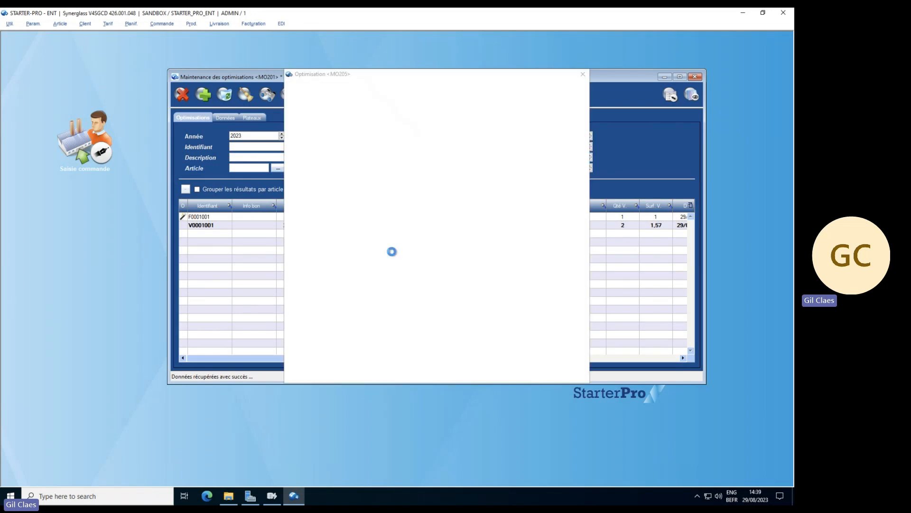
click(294, 93)
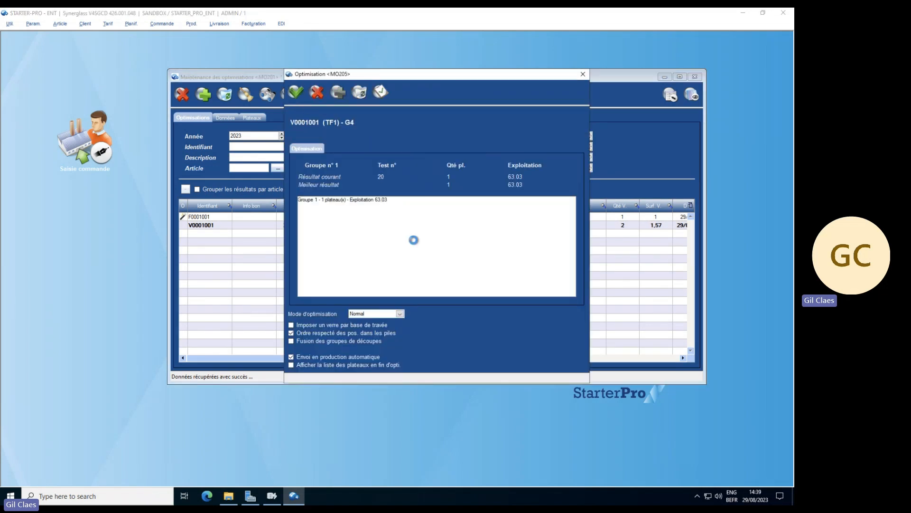
click(454, 243)
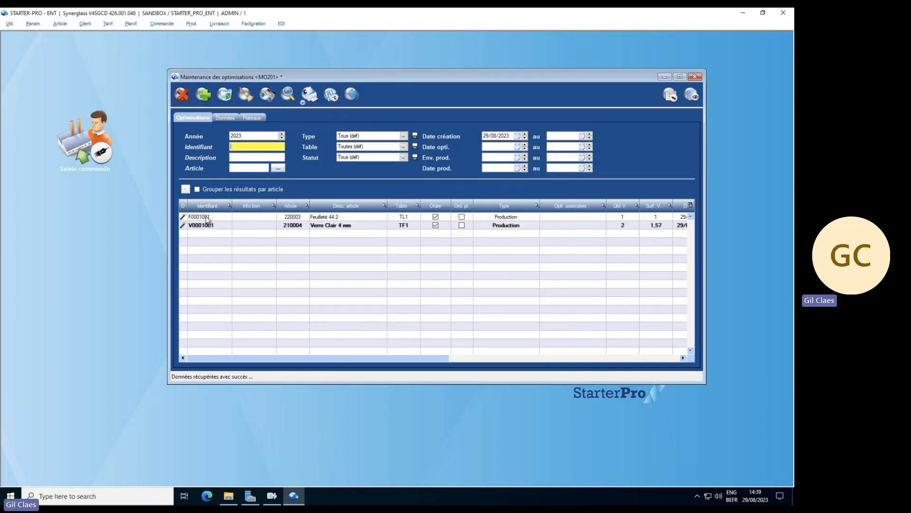
Step: Sort the optimisations by Identifiant to review both entries and close the optimisation maintenance
click(207, 217)
click(208, 207)
click(207, 206)
click(206, 225)
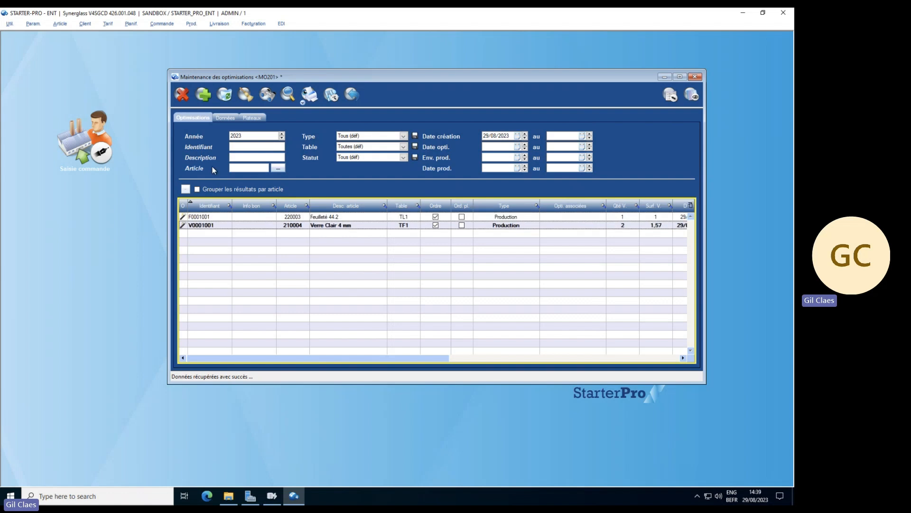
click(182, 95)
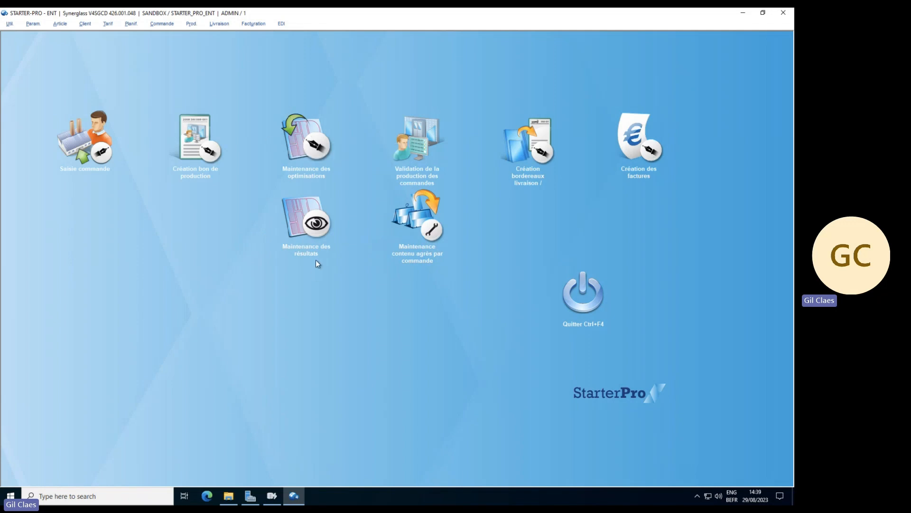
Step: Open the results maintenance and list the 2023 production optimisation results for all tables, showing the Verre Clair 4 mm plateau
click(312, 229)
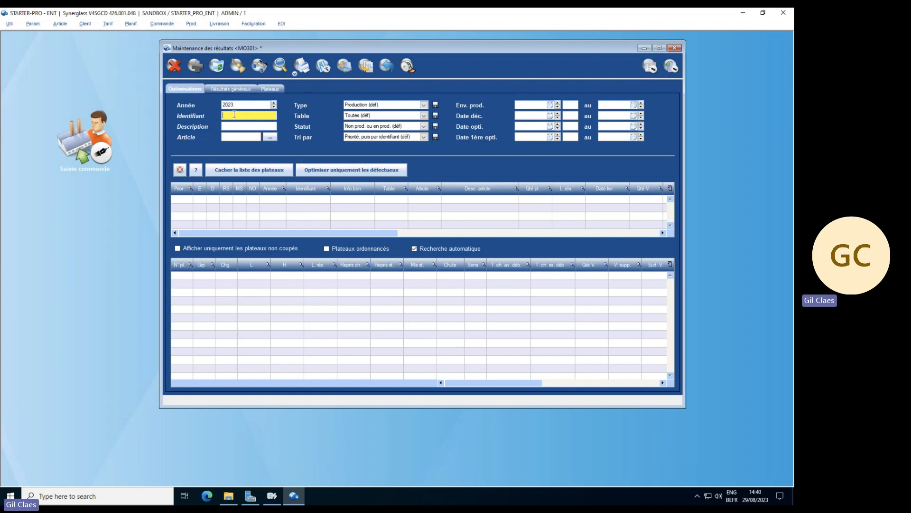
click(362, 116)
click(325, 114)
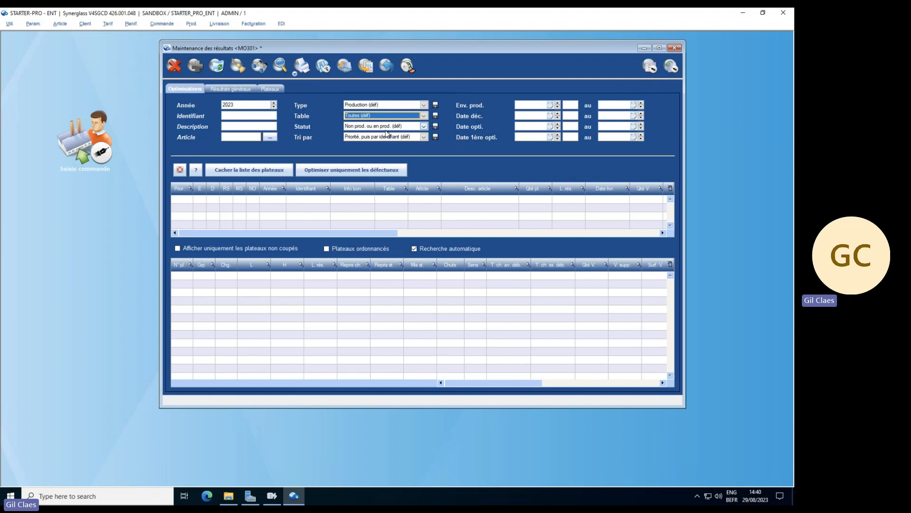
click(259, 67)
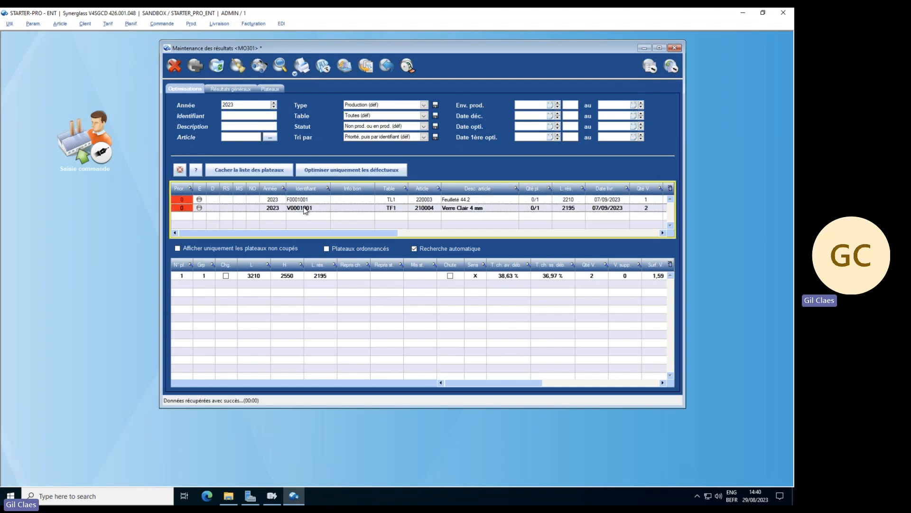
click(469, 209)
Step: Open the cutting plan of the Feuilleté 44.2 plateau, validate it as cut, and return to the optimisation list
click(300, 200)
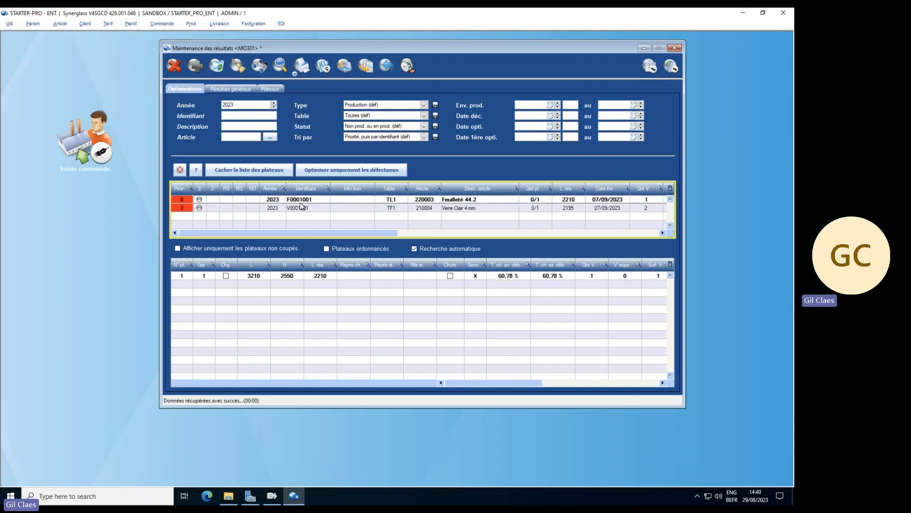
click(274, 90)
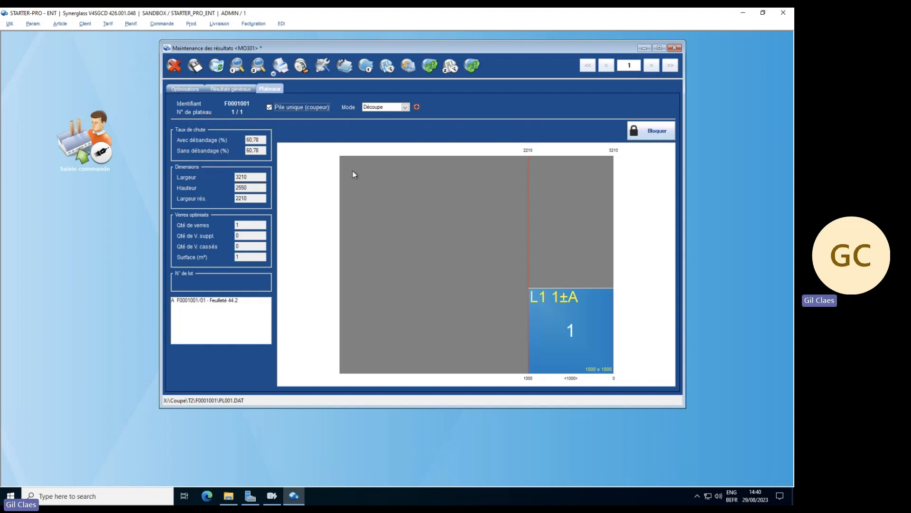
click(196, 69)
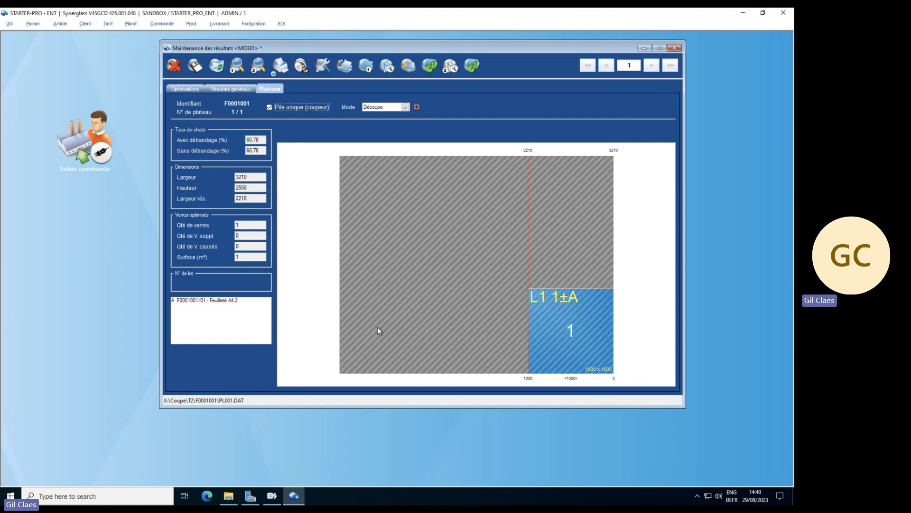
click(195, 88)
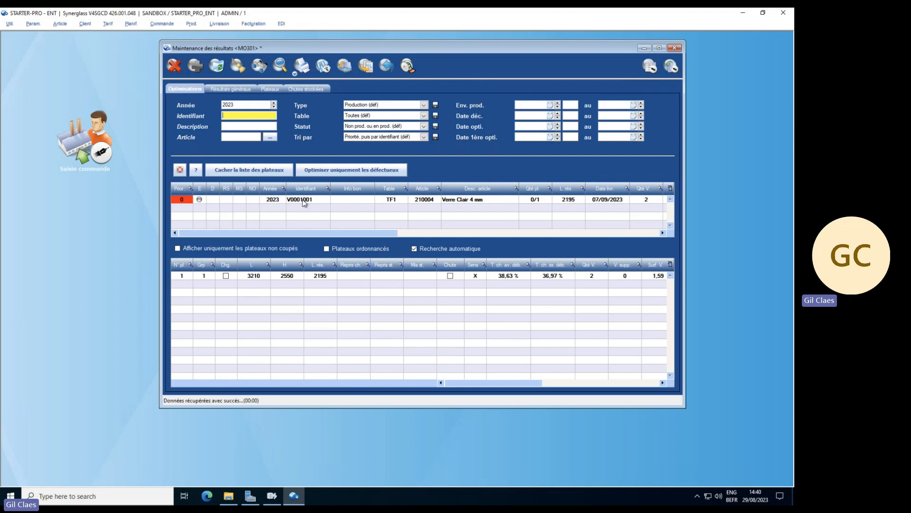
Step: Validate the Verre Clair 4 mm plateau as cut from its cutting plan and close the results maintenance
click(272, 87)
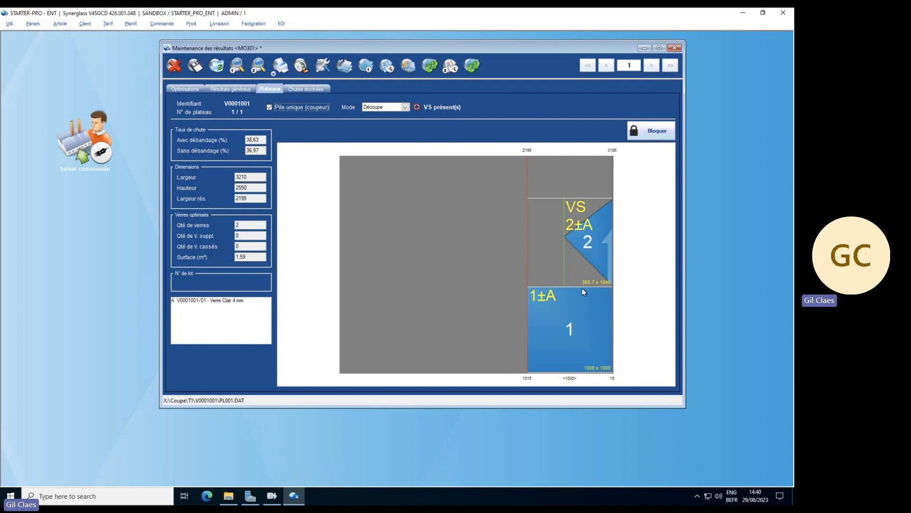
click(565, 312)
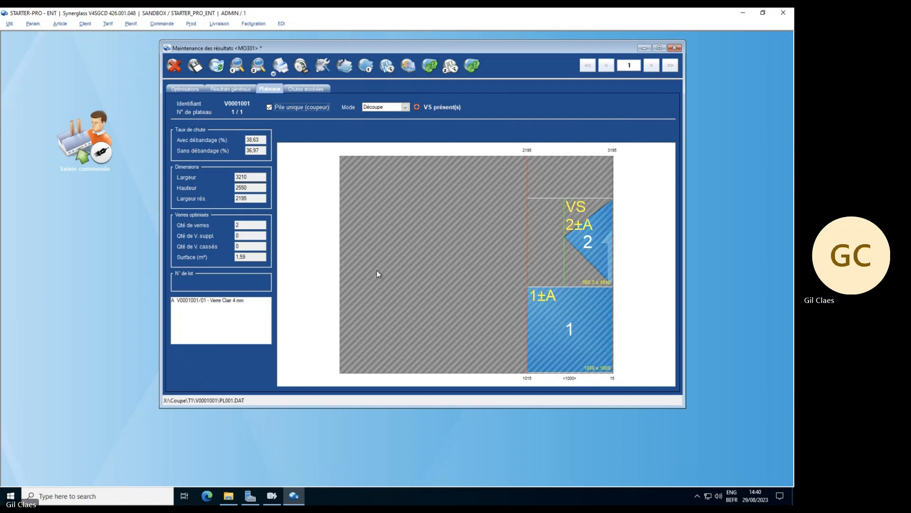
click(194, 91)
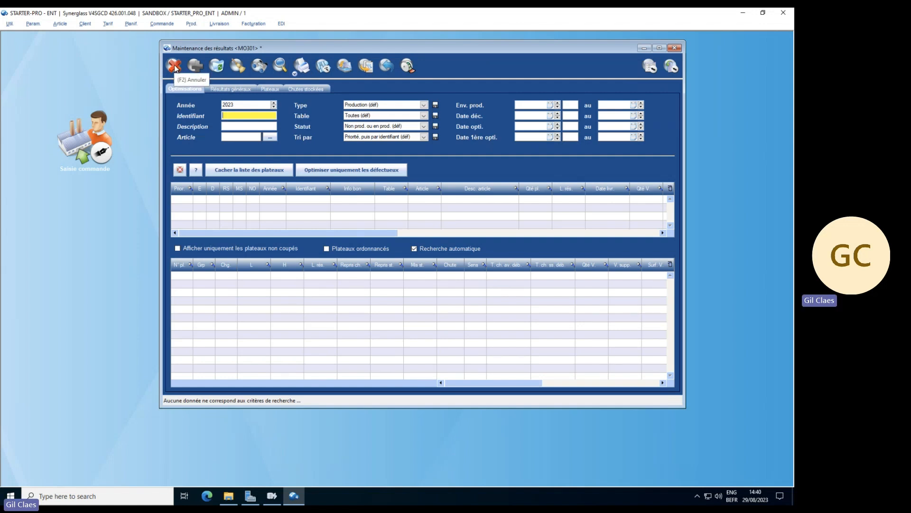
click(174, 66)
click(172, 67)
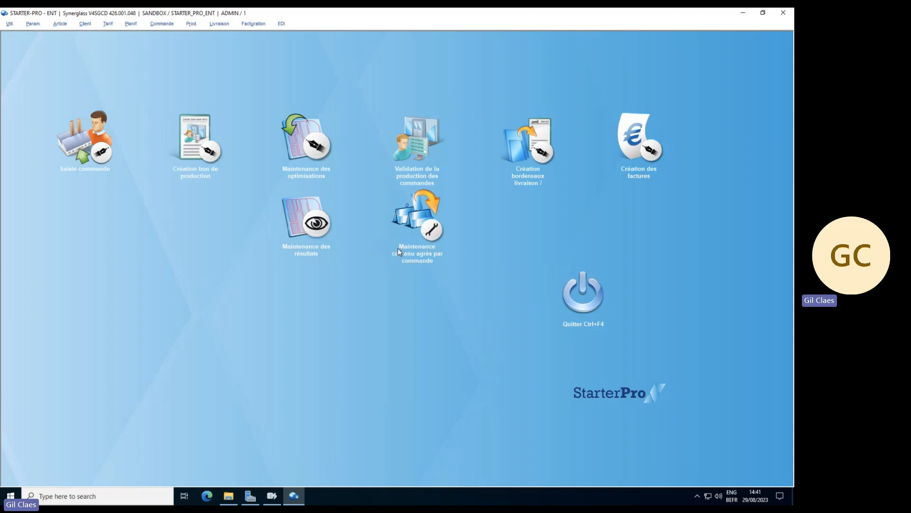
Step: Open the order production validation and list the orders for the Bon de travail of year 2023 by its number
click(406, 121)
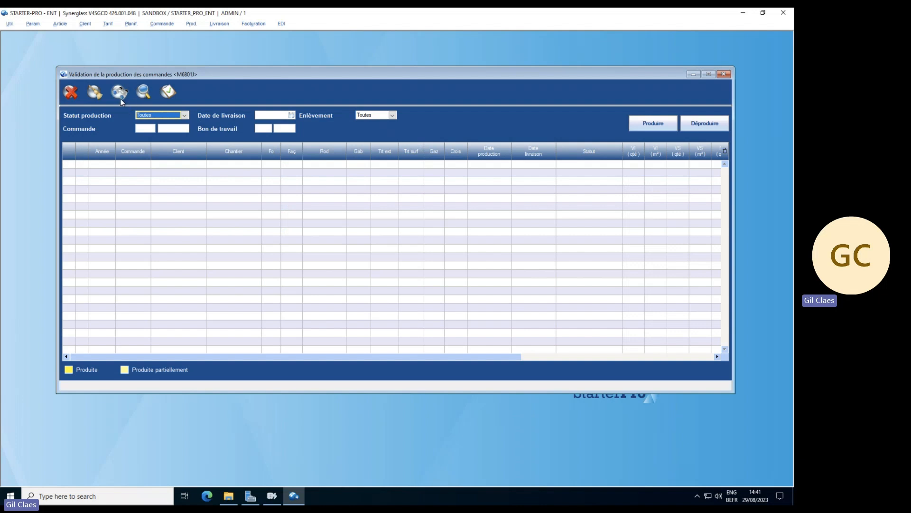
click(266, 130)
double_click(265, 130)
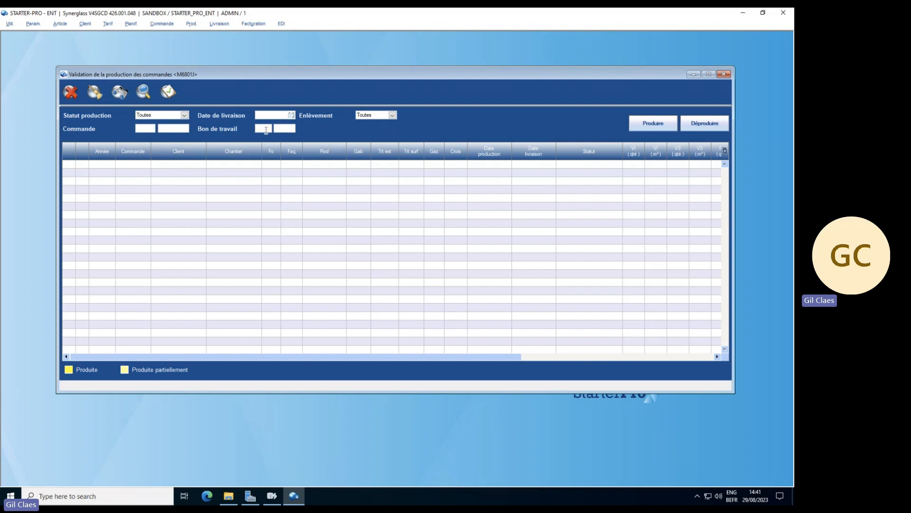
click(262, 129)
text(2023)
click(143, 95)
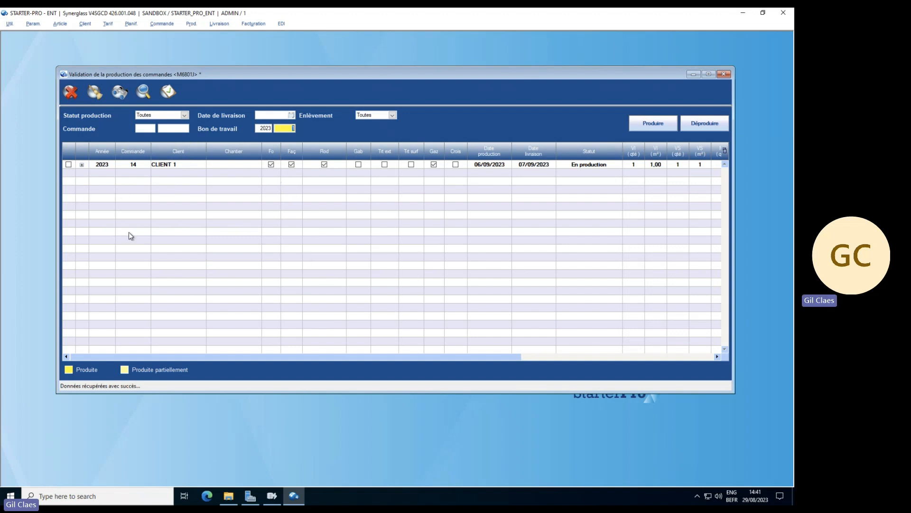
Step: Mark line 1 of CLIENT 1's order, the shaped Verre Clair glass, as produced and review the production status of its lines
click(83, 165)
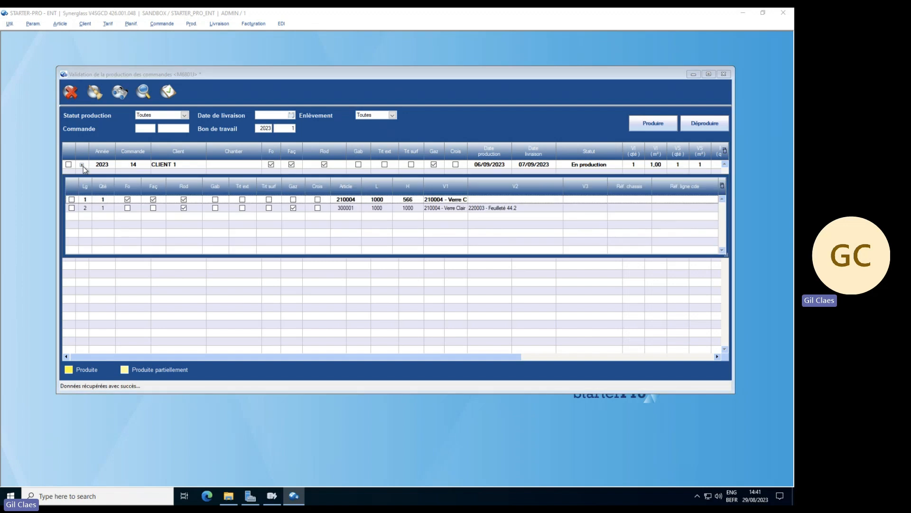
click(659, 125)
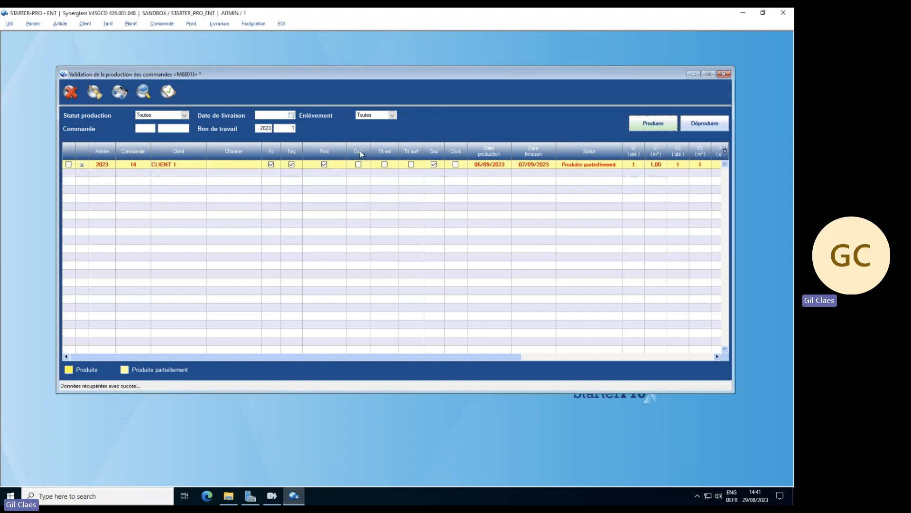
click(81, 165)
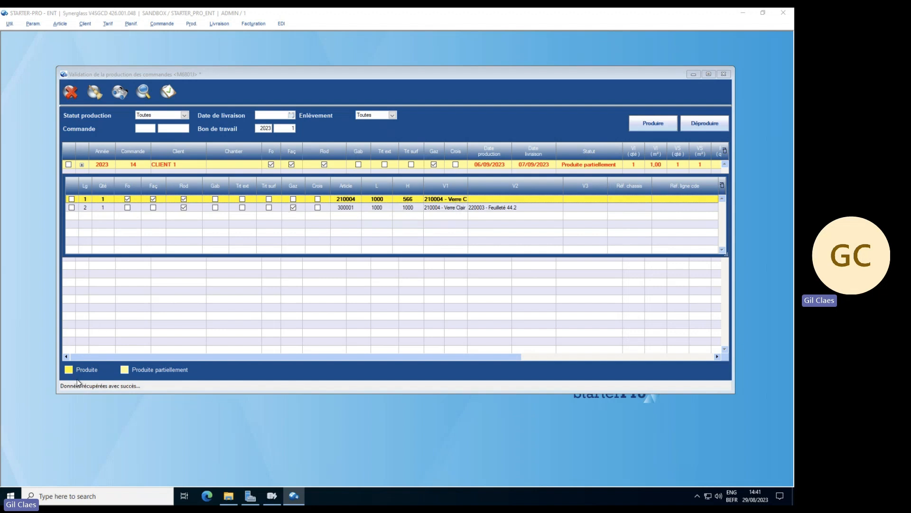
click(110, 208)
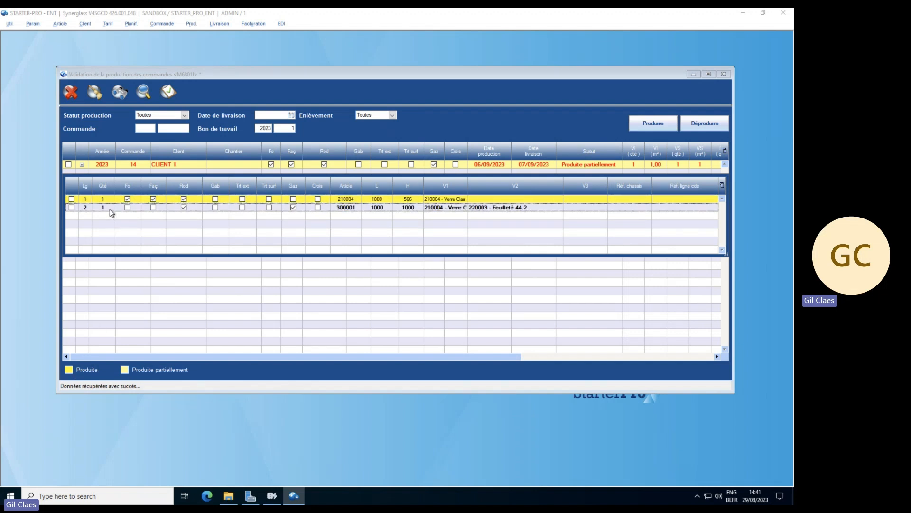
key(Escape)
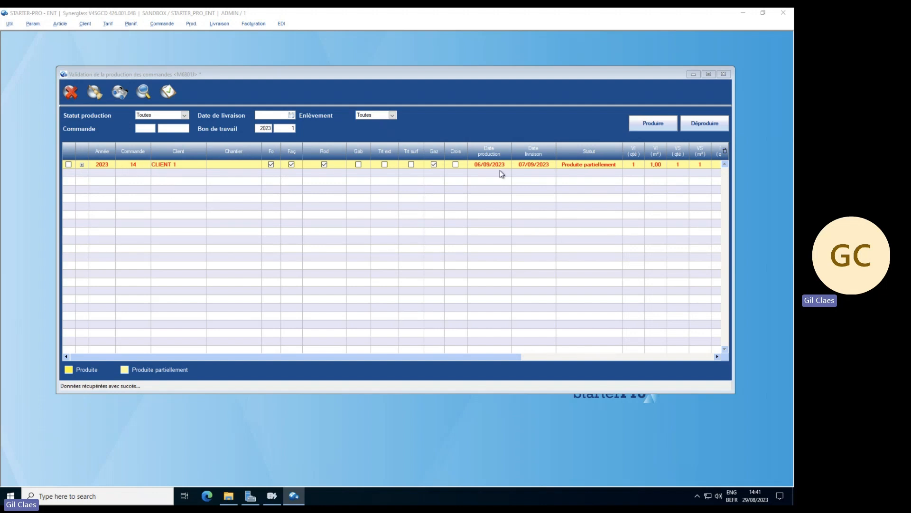
Step: Mark CLIENT 1's entire order as produced and revert it with the Déproduire operation
click(69, 169)
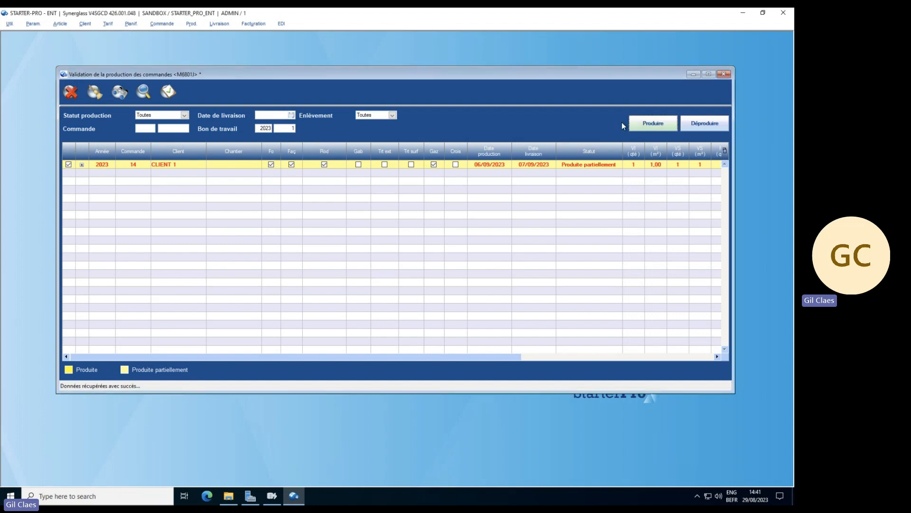
click(654, 123)
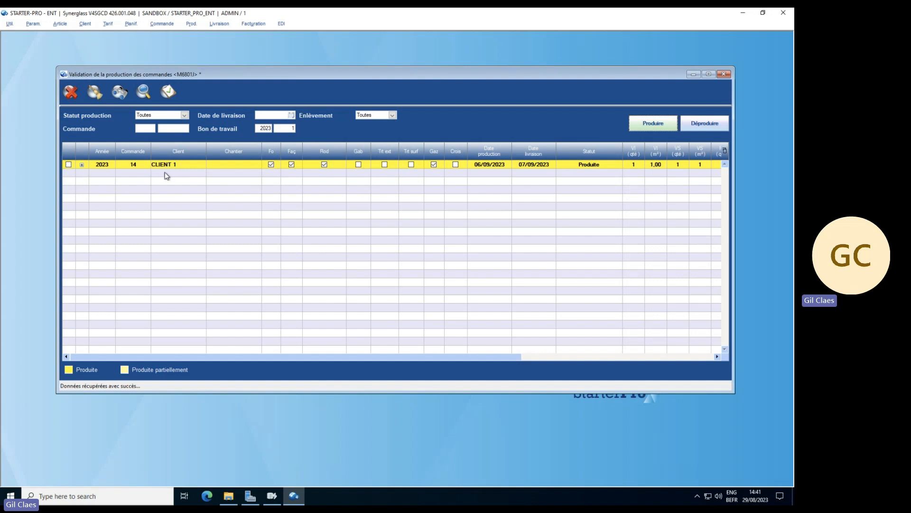
click(707, 126)
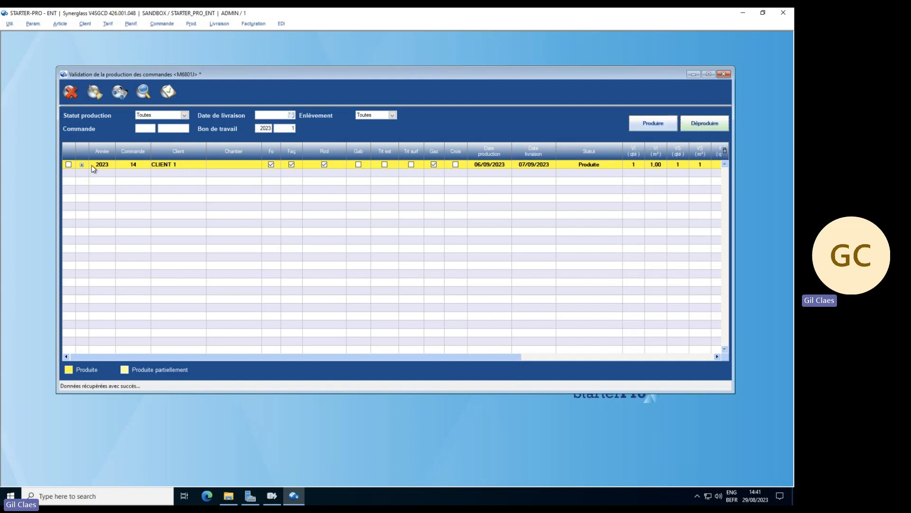
click(723, 120)
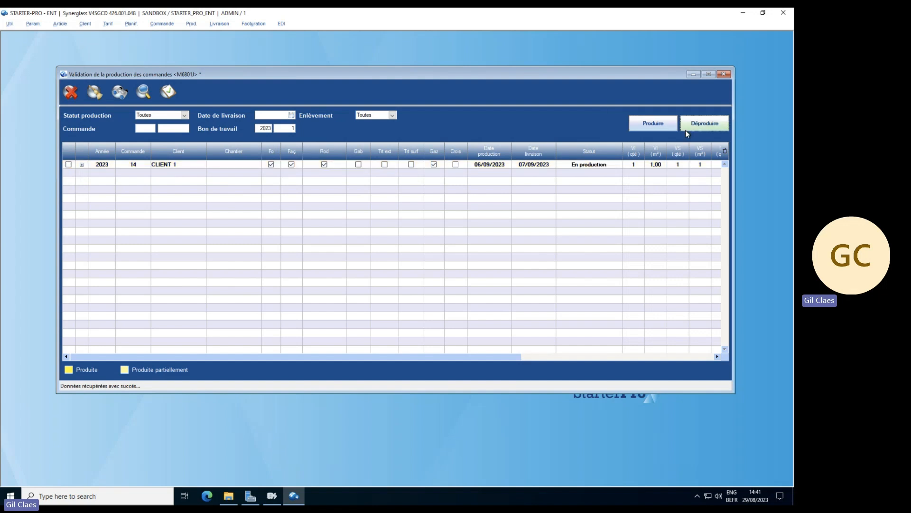
Step: Set CLIENT 1's entire order to produced again and close the order production validation
click(69, 165)
click(649, 129)
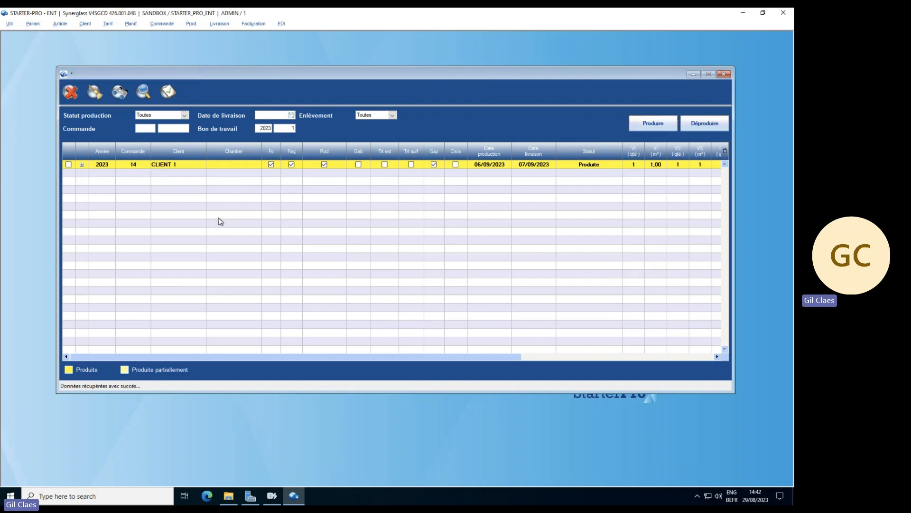
click(70, 91)
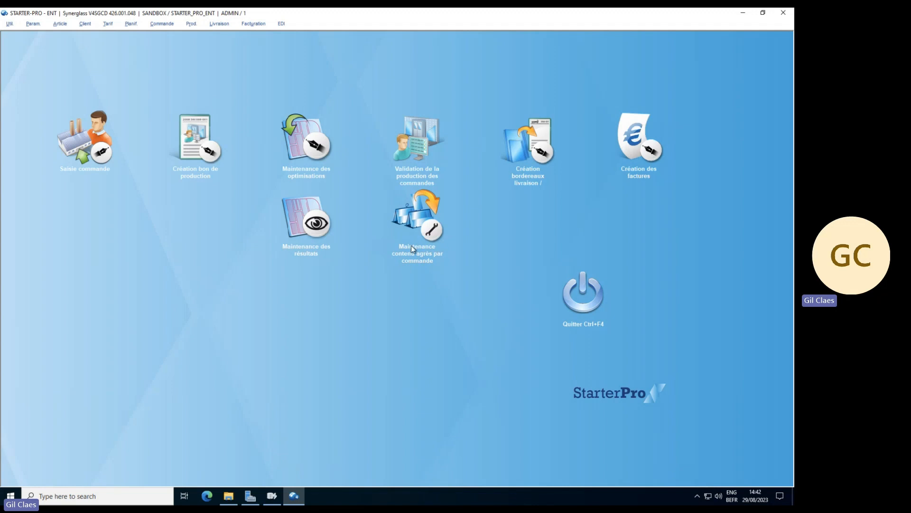
Step: In the rack content maintenance by order, assign line 001 of CLIENT 1's 2023 order to rack 9999 and close the maintenance
click(411, 220)
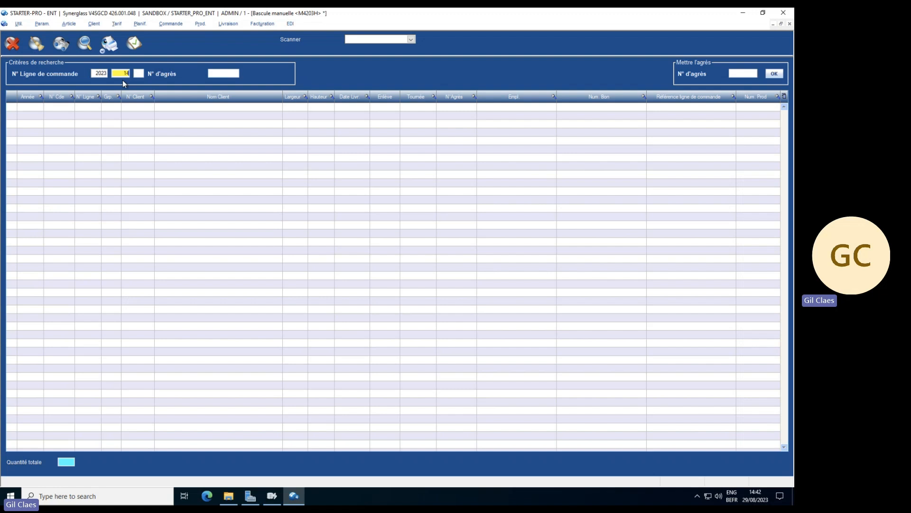
click(62, 44)
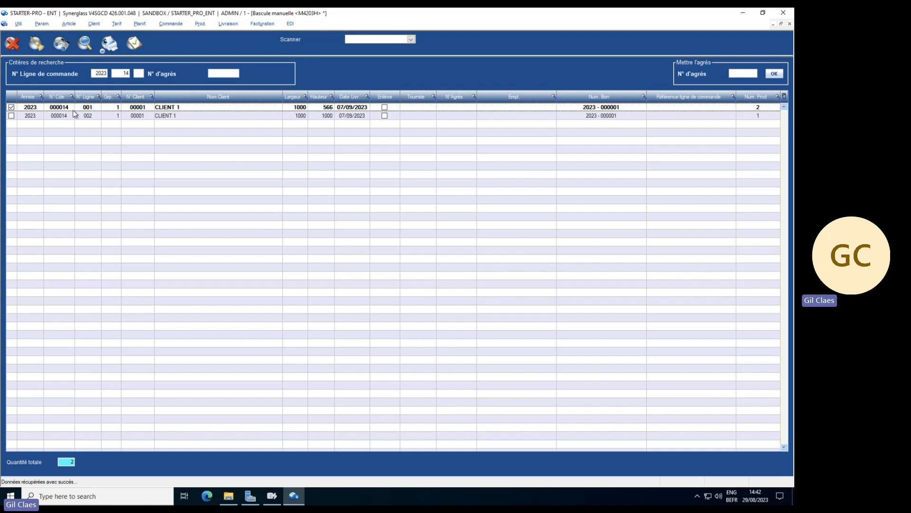
click(741, 72)
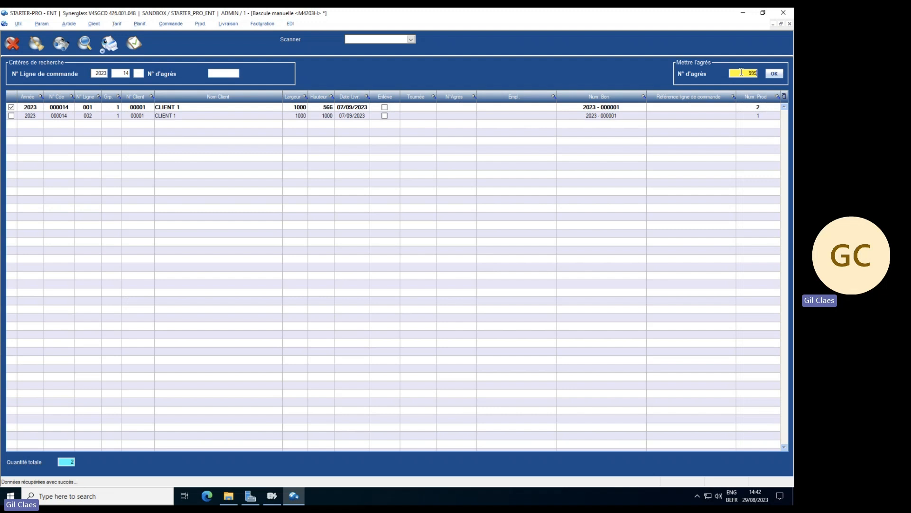
click(774, 74)
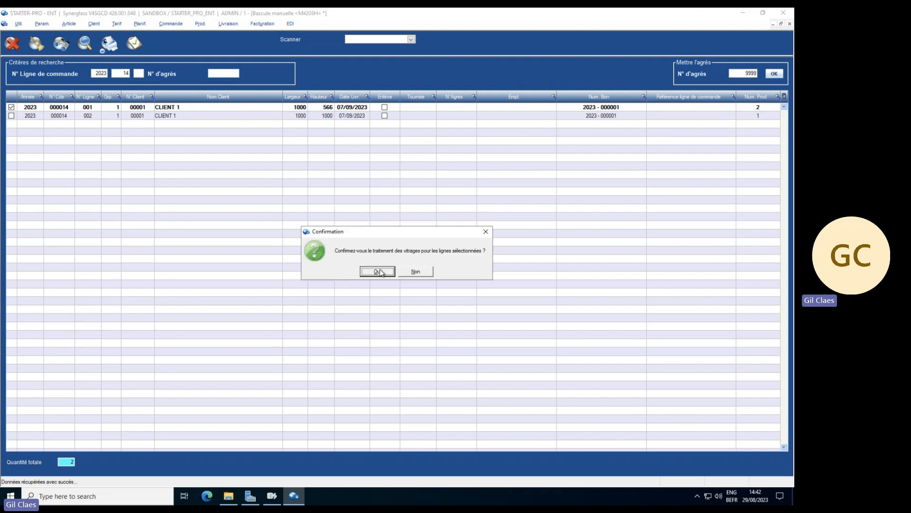
click(378, 271)
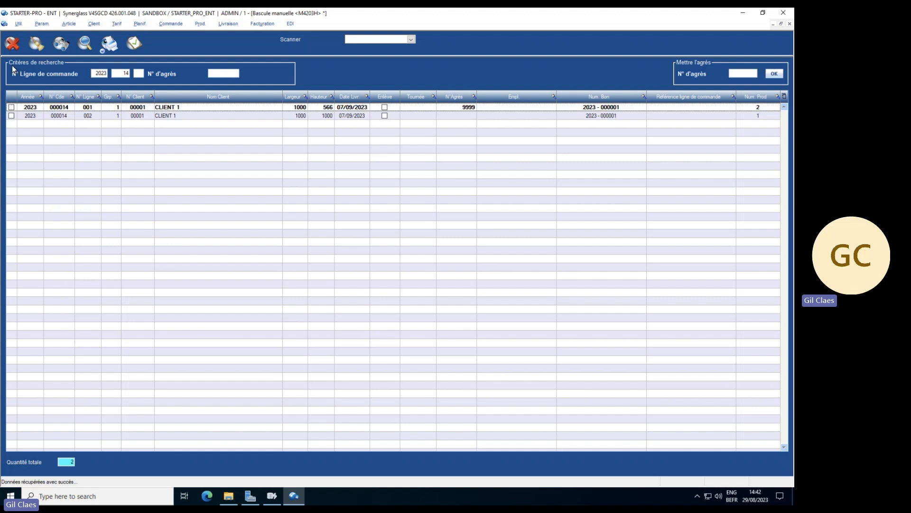
click(13, 43)
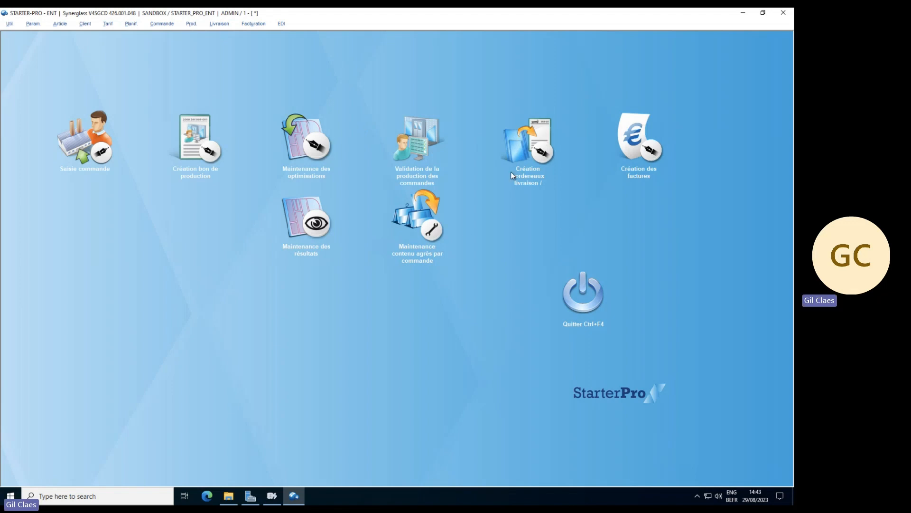
Step: In the delivery slip creation, list CLIENT 1's orders with delivery dates up to 08/09/2023 and select the order with lines 001 and 002
click(529, 150)
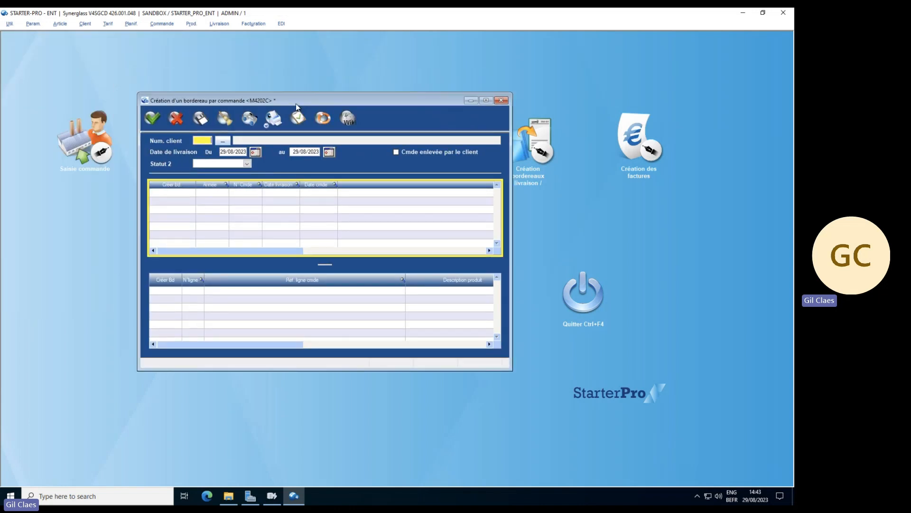
key(Tab)
click(329, 152)
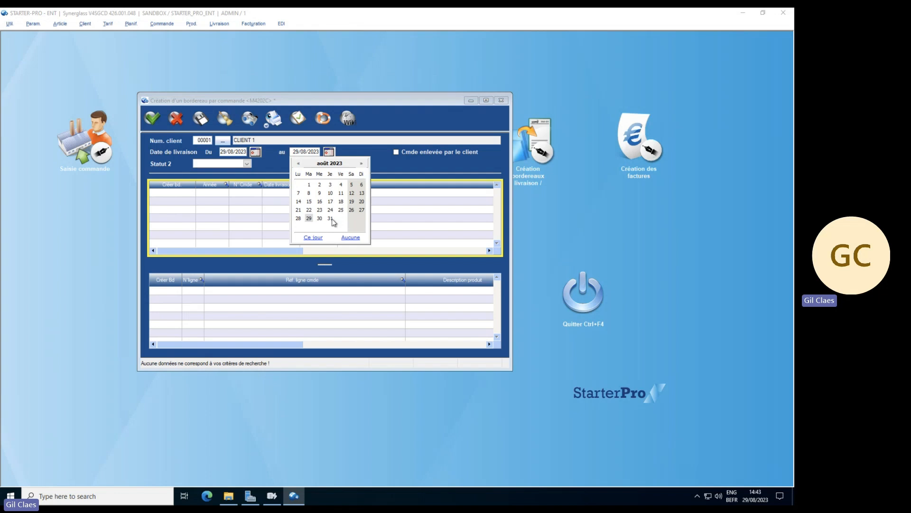
click(362, 164)
click(341, 193)
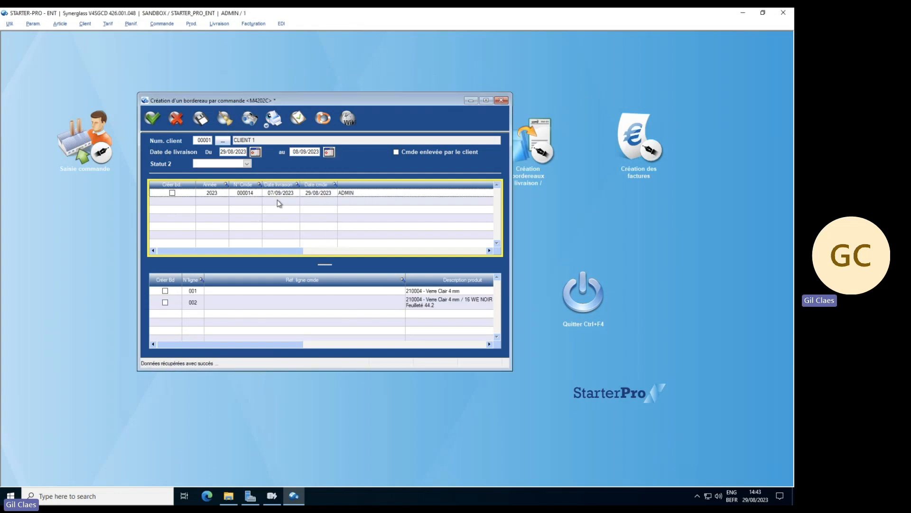
click(172, 193)
click(165, 290)
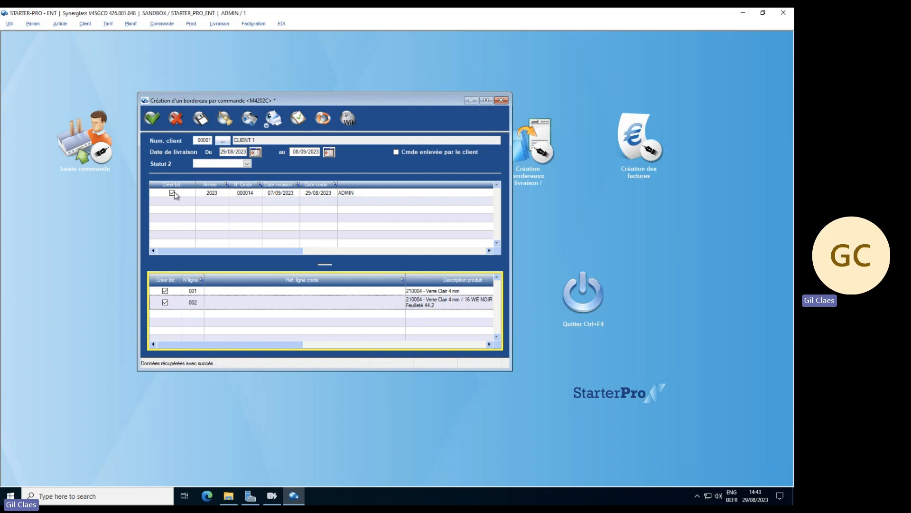
Step: Try to create the slip for the selected order as a delivery, declining its conversion to a pickup
click(202, 119)
click(303, 251)
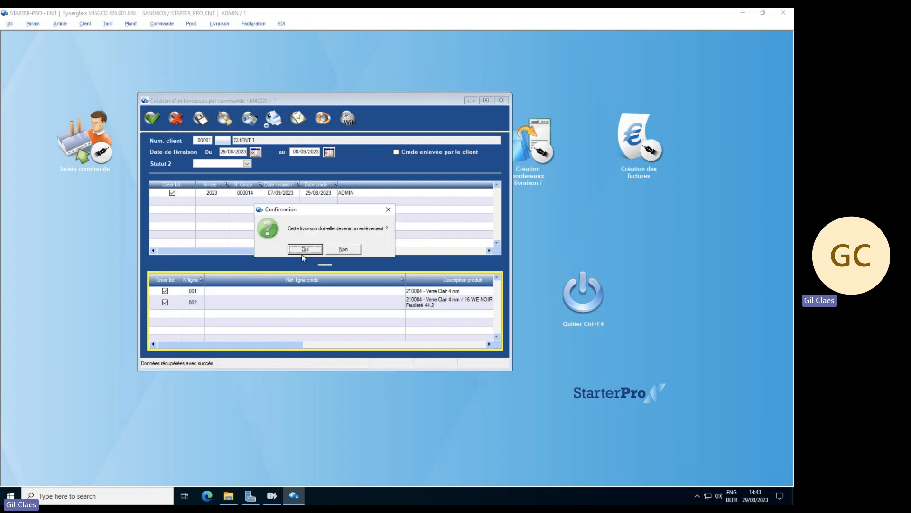
click(343, 250)
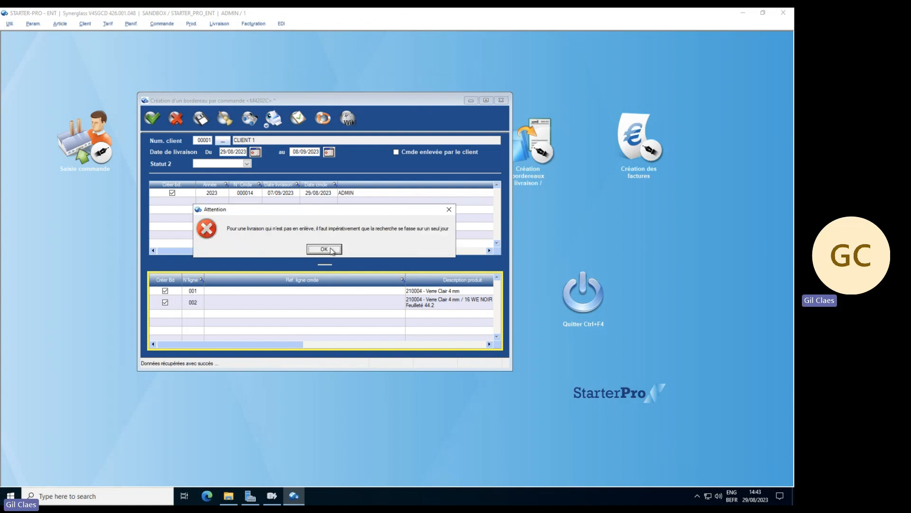
click(332, 250)
Step: Create the slip for the selected order as a pickup (enlèvement), justifying the delivery date change as requested by the client
click(283, 196)
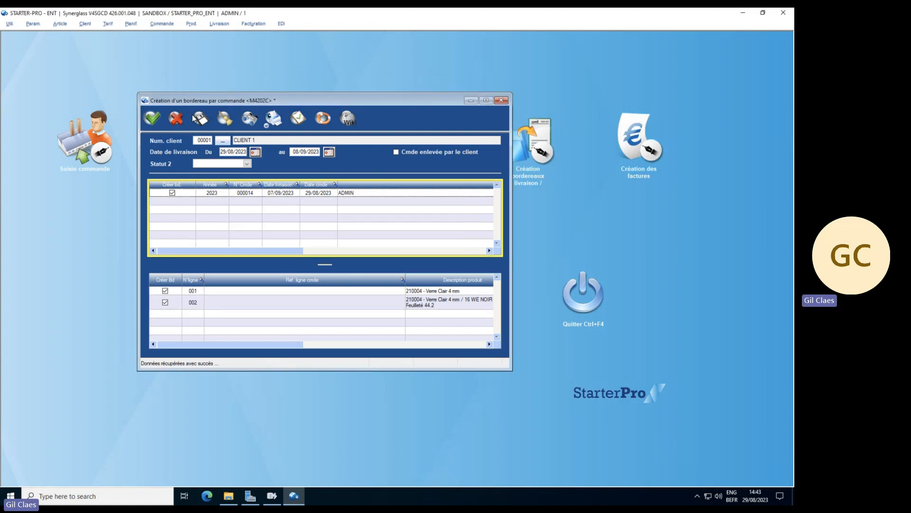
click(205, 121)
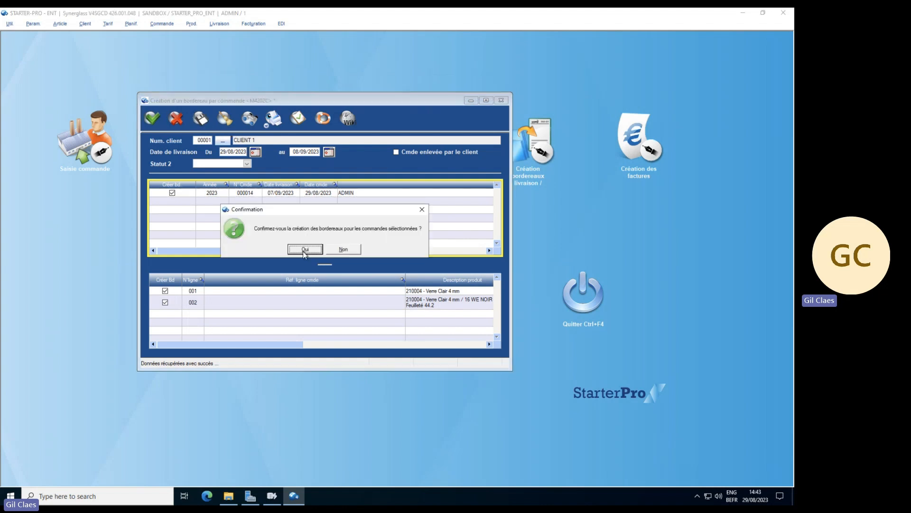
click(304, 253)
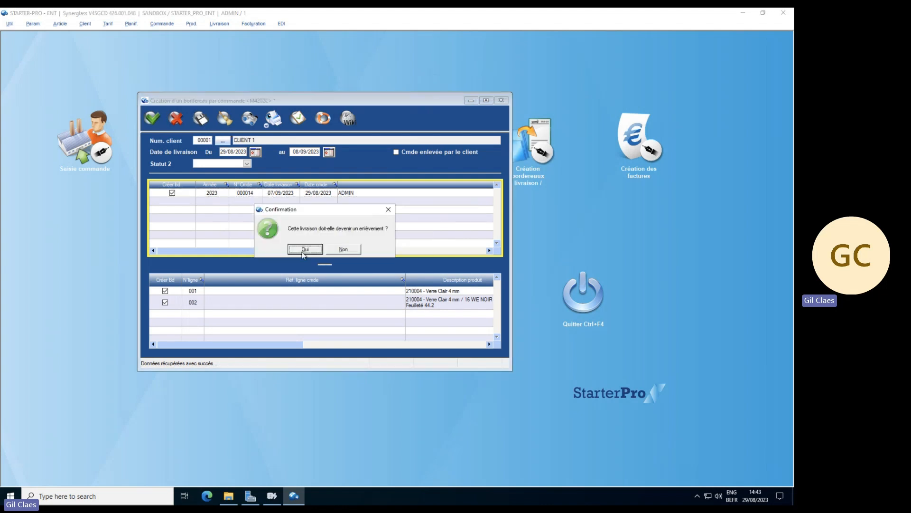
click(303, 250)
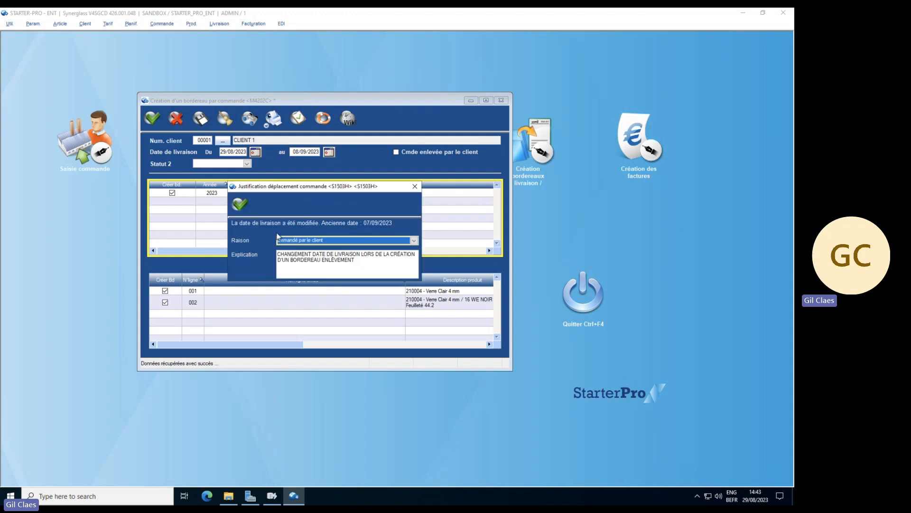
click(239, 204)
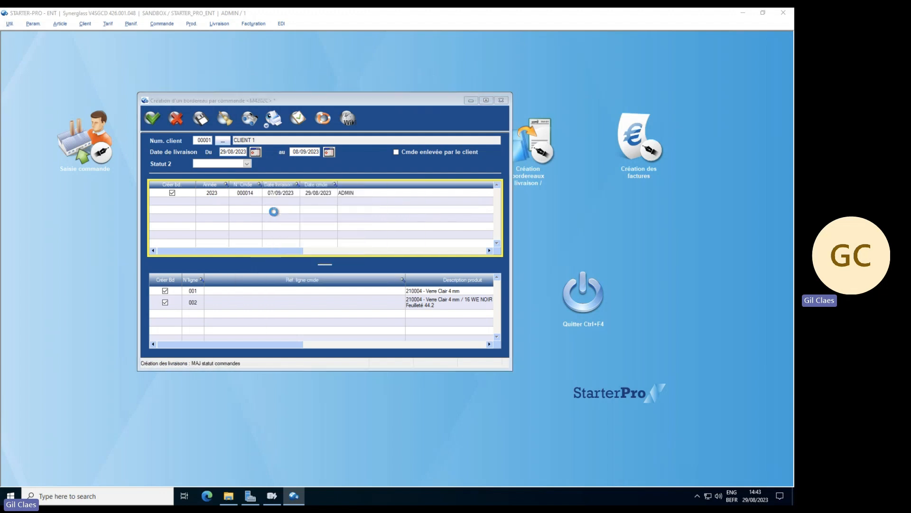
Step: Print the pickup slip to a PDF named BE_A in Downloads and close the slip creation
click(296, 277)
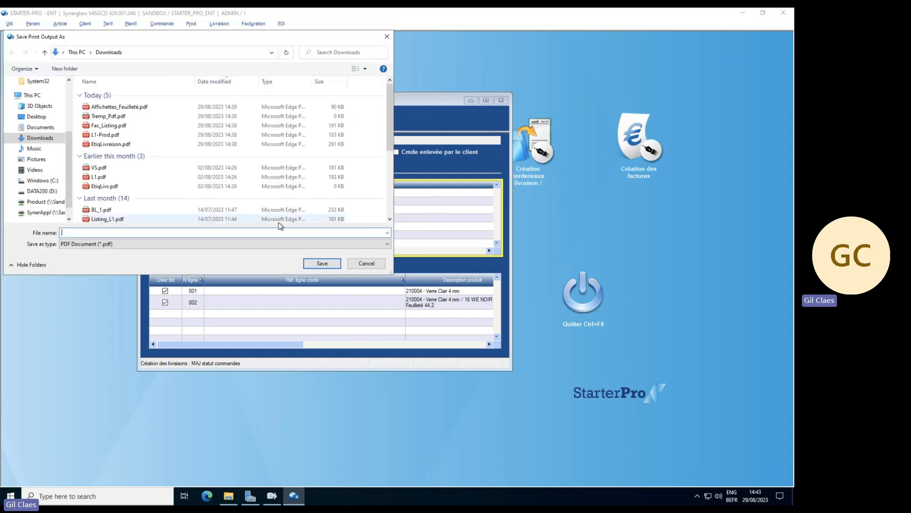
text(BE_A)
key(Return)
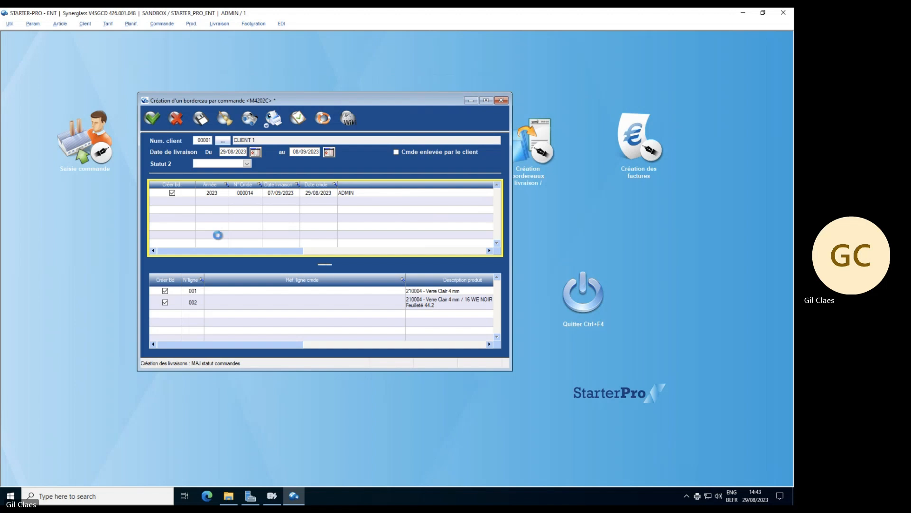
click(154, 119)
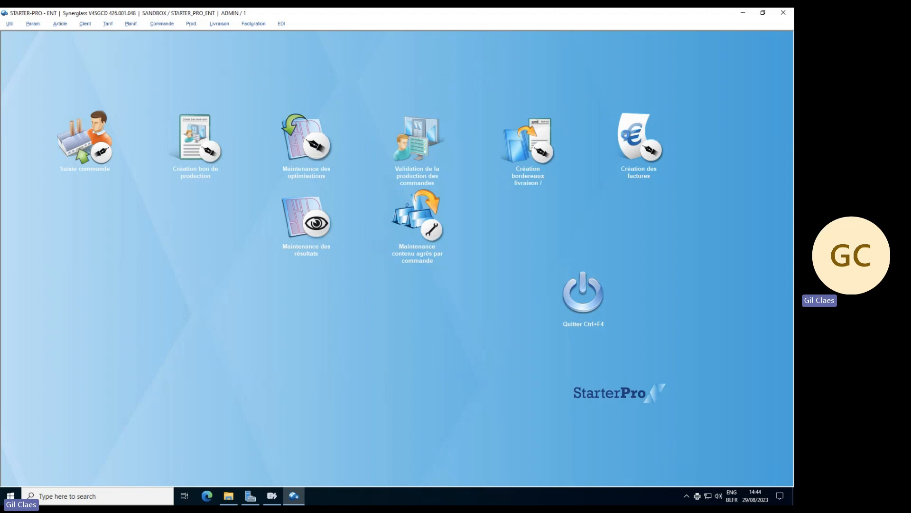
Step: Open the invoice creation and filter on delivery date 30/09/2023 and CLIENT 1
click(627, 138)
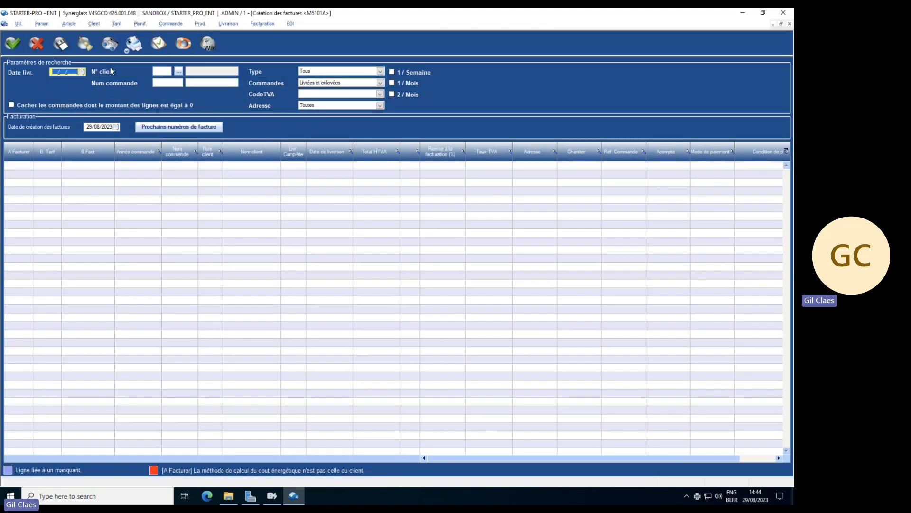
click(83, 72)
click(82, 82)
click(67, 142)
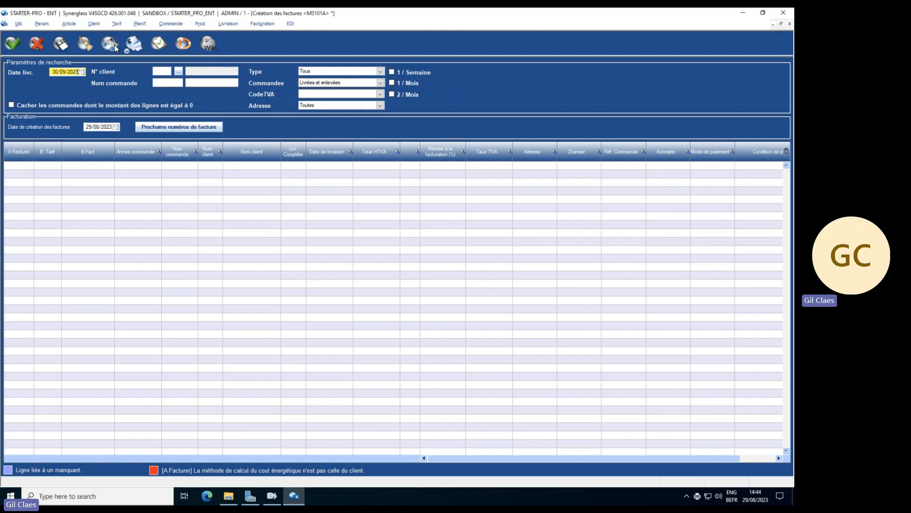
click(160, 70)
text(1)
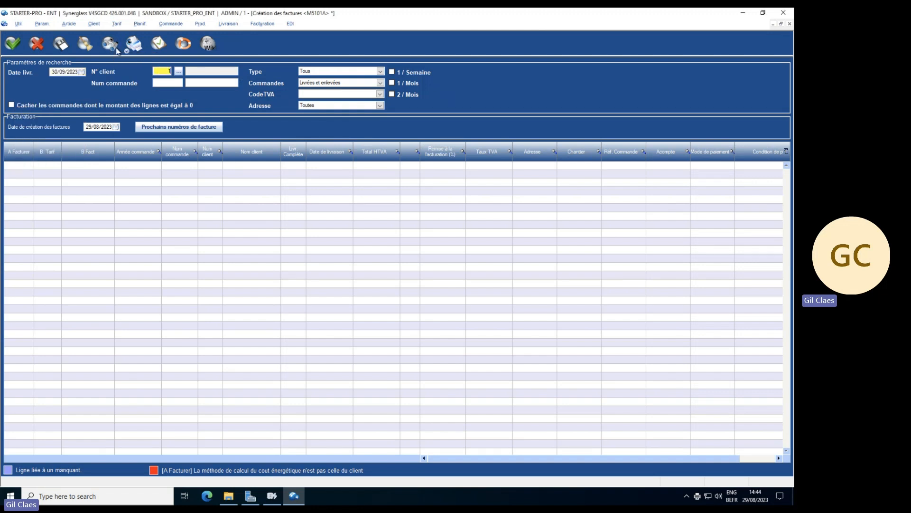
key(Tab)
Step: Include the 1 / Semaine, 1 / Mois and 2 / Mois invoicing frequencies and list the orders to invoice
click(392, 72)
click(393, 83)
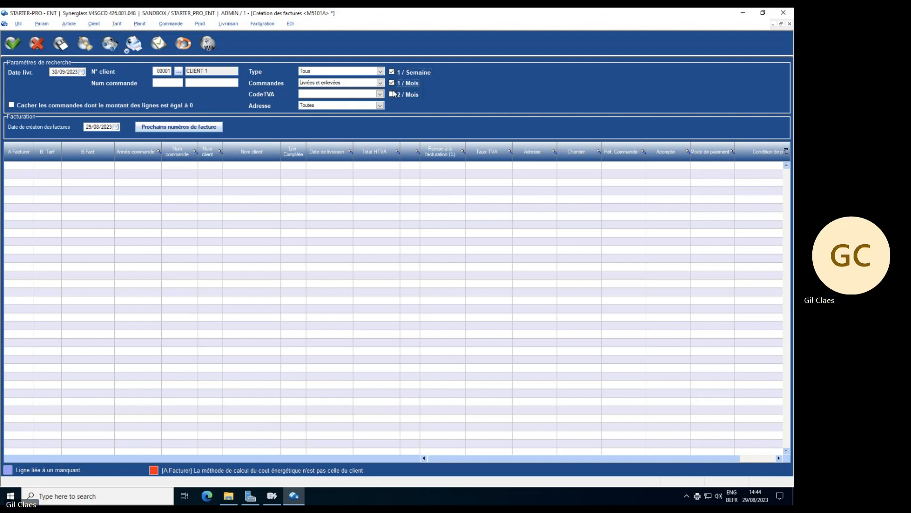
click(392, 94)
click(111, 45)
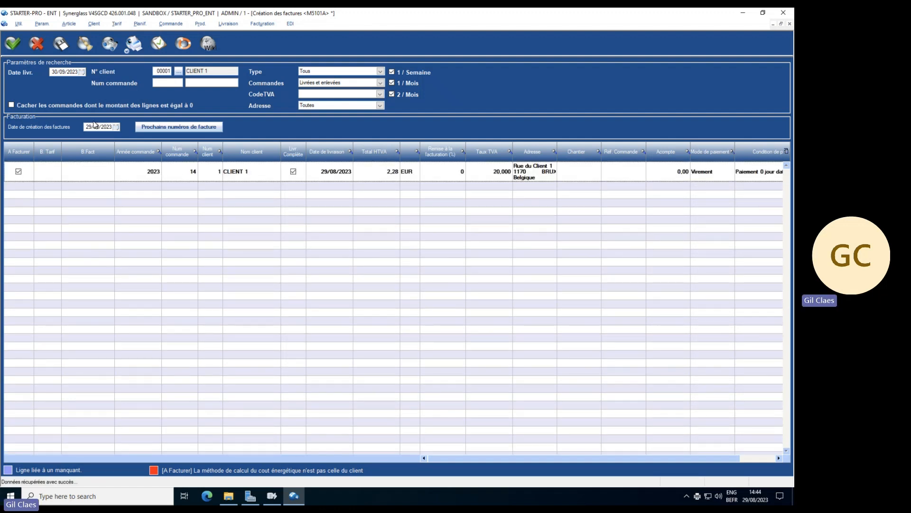
Step: Create the invoice for CLIENT 1's listed order and review its lines and totals in the print preview
click(61, 44)
click(384, 273)
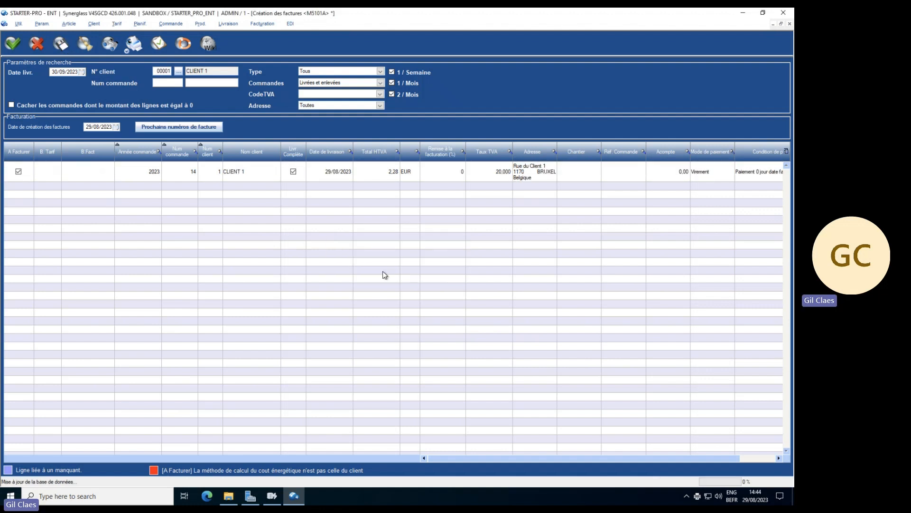
click(262, 137)
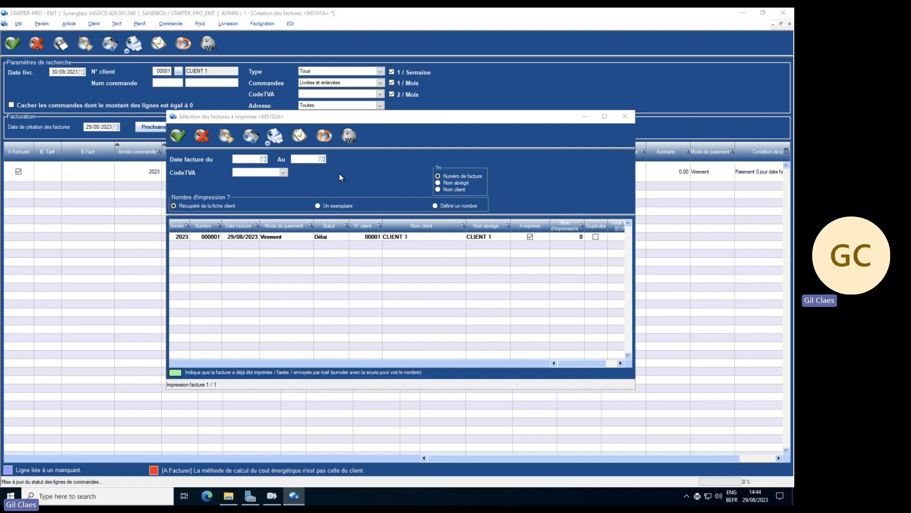
scroll(434, 303, down, 1)
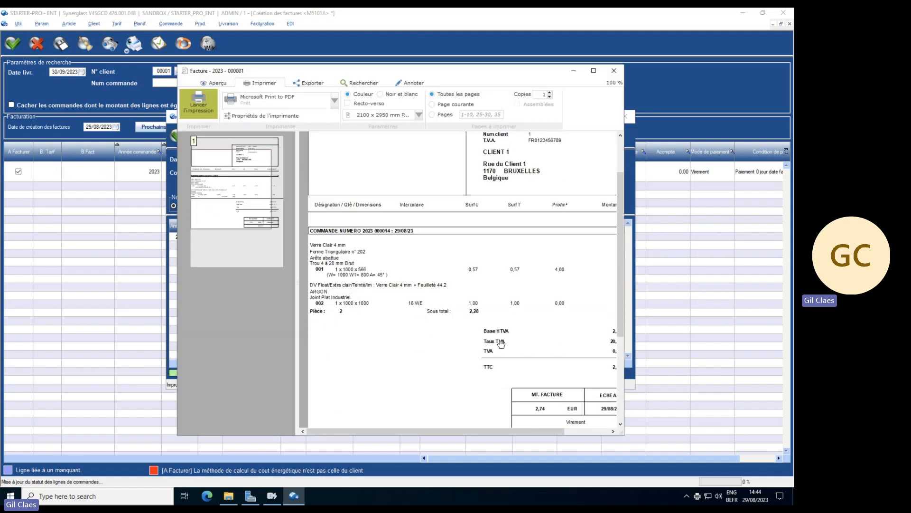
drag(501, 342, 497, 335)
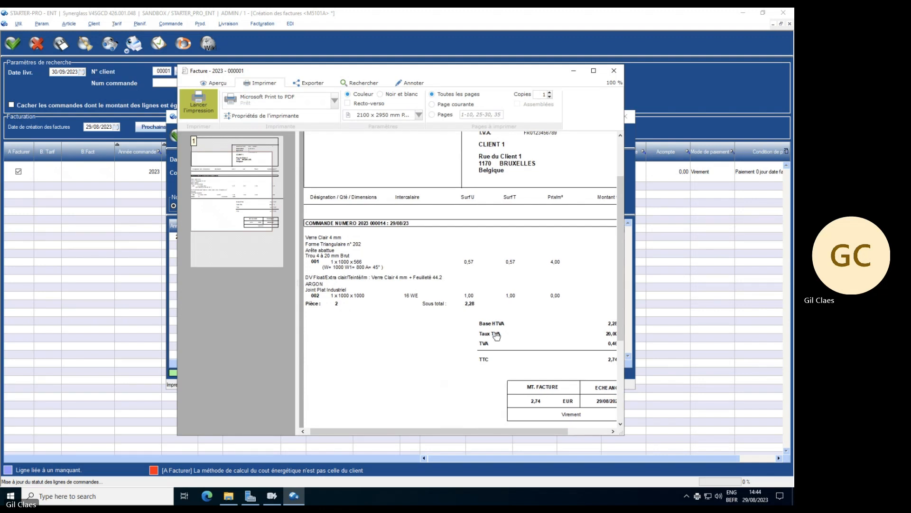
Step: Finish reviewing the invoice preview, close it, validate the invoice print selection and leave the invoice creation
drag(495, 324, 413, 287)
drag(484, 287, 501, 393)
drag(539, 189, 603, 190)
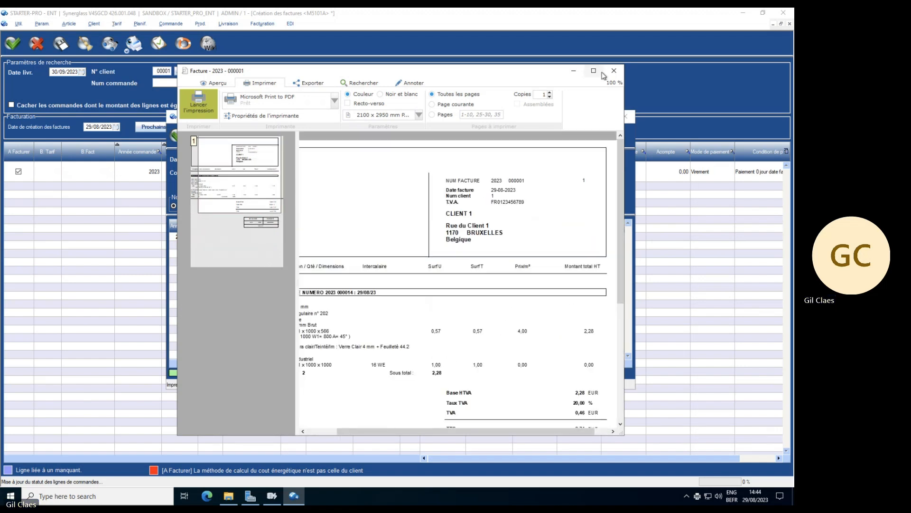
click(614, 71)
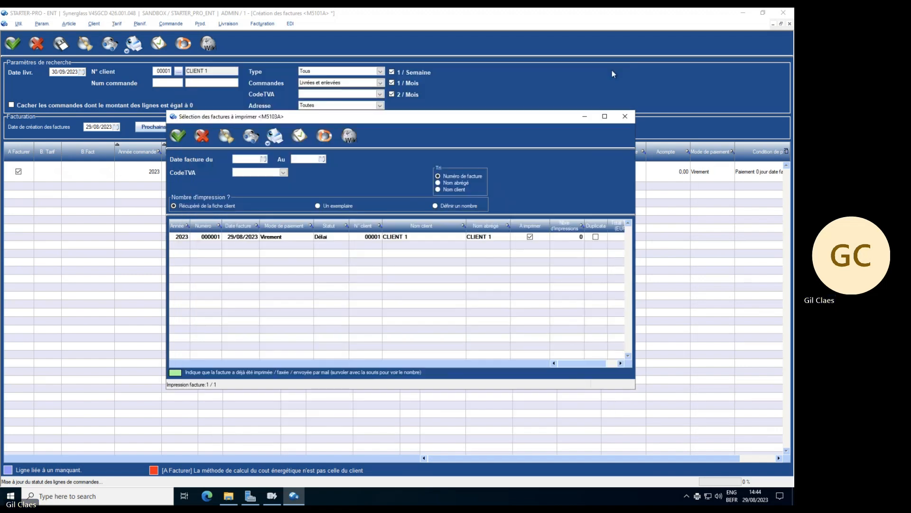
click(179, 136)
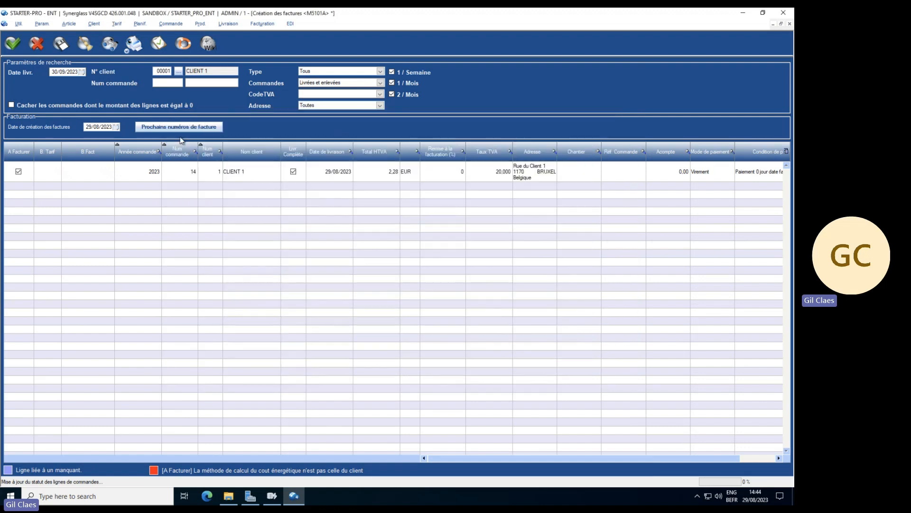
click(404, 271)
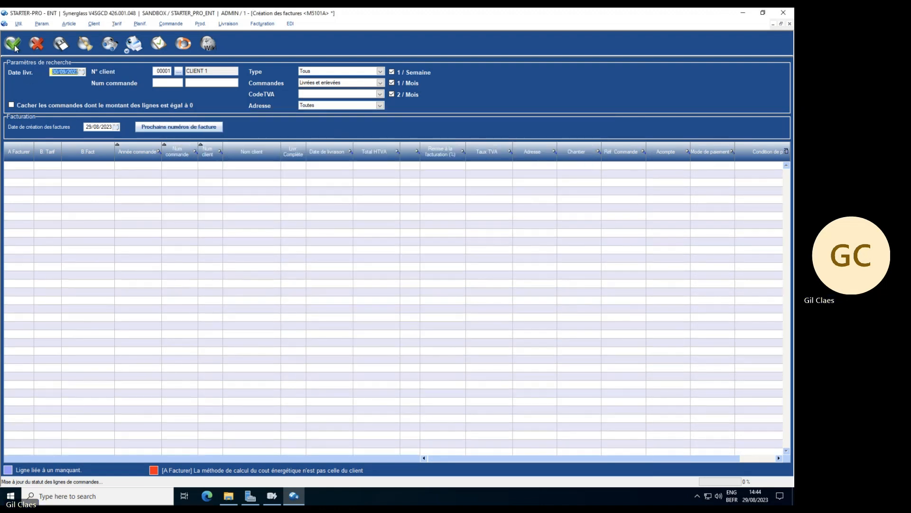
click(12, 43)
click(397, 272)
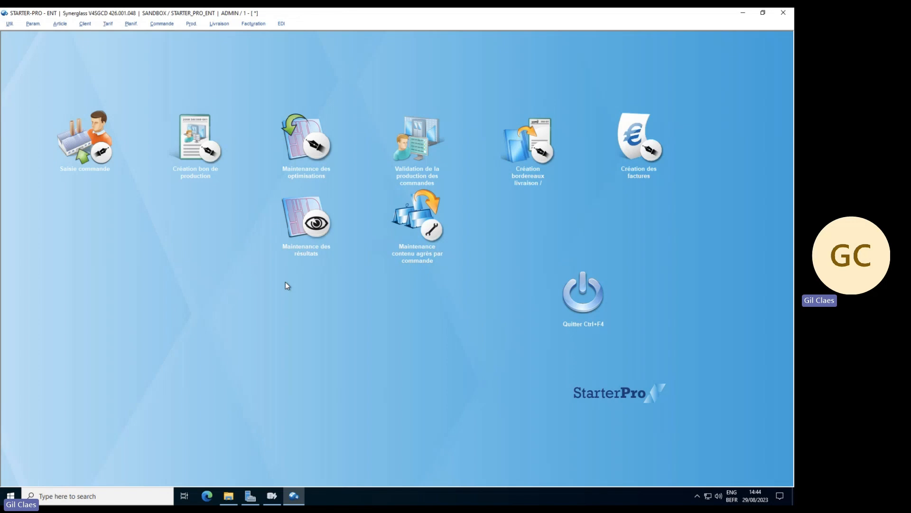
Step: Add a home-screen shortcut below Saisie commande for viewing customer orders, taken from the Commande category
right_click(87, 208)
click(109, 213)
click(380, 163)
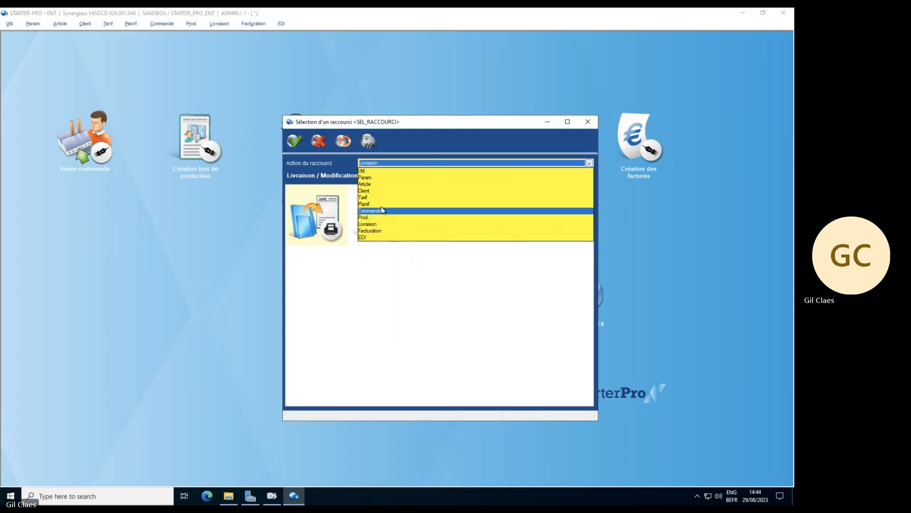
click(381, 210)
click(323, 285)
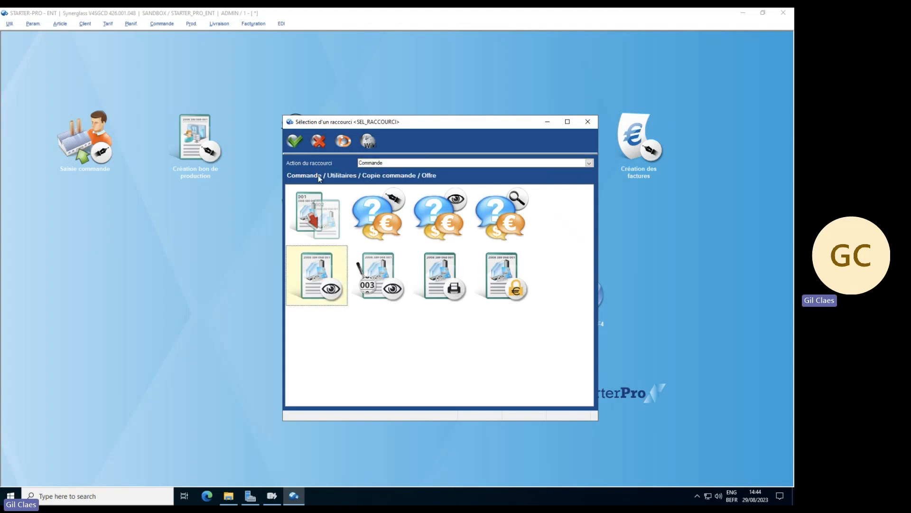
click(297, 142)
Step: Look up CLIENT 1's order in the customer orders view, check its cutting and production progress, and close the view
click(98, 224)
click(98, 224)
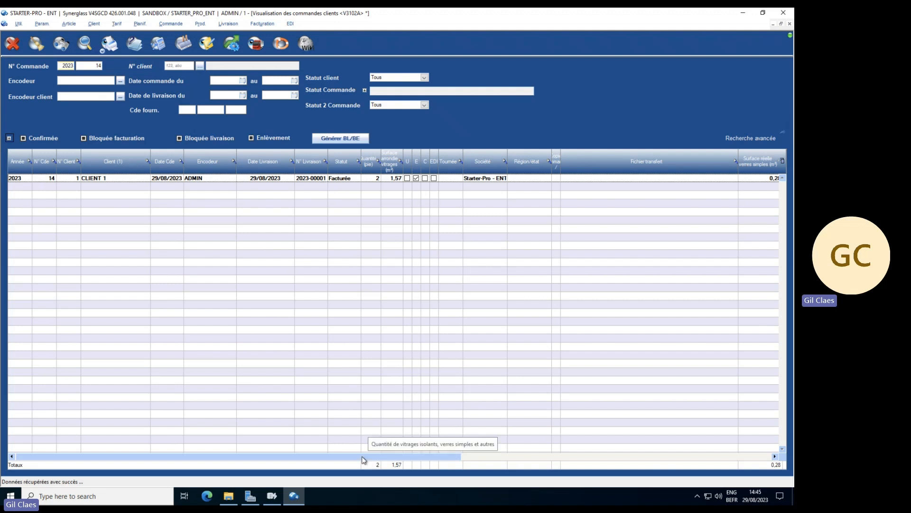
click(232, 44)
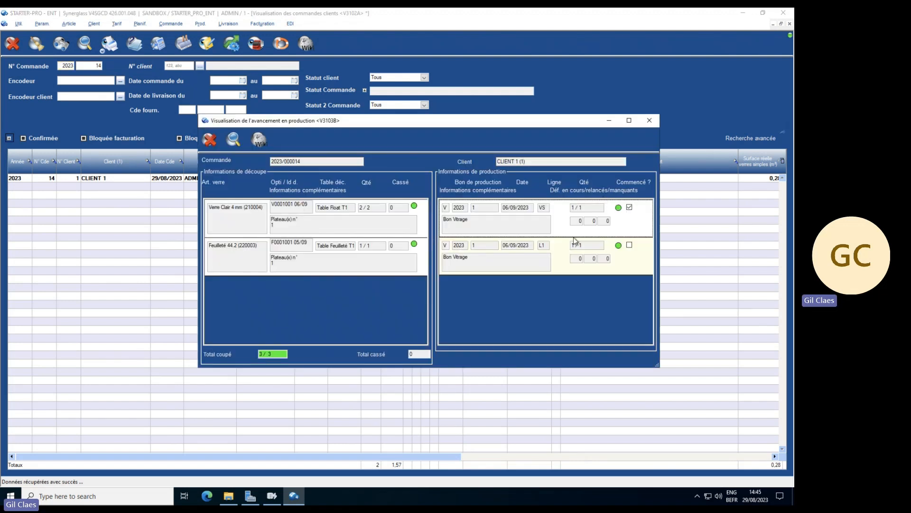
click(209, 139)
click(11, 45)
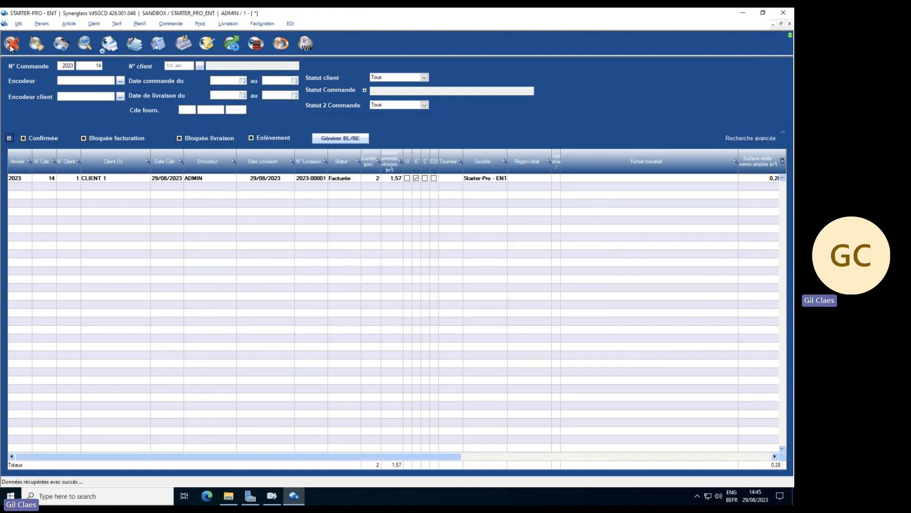